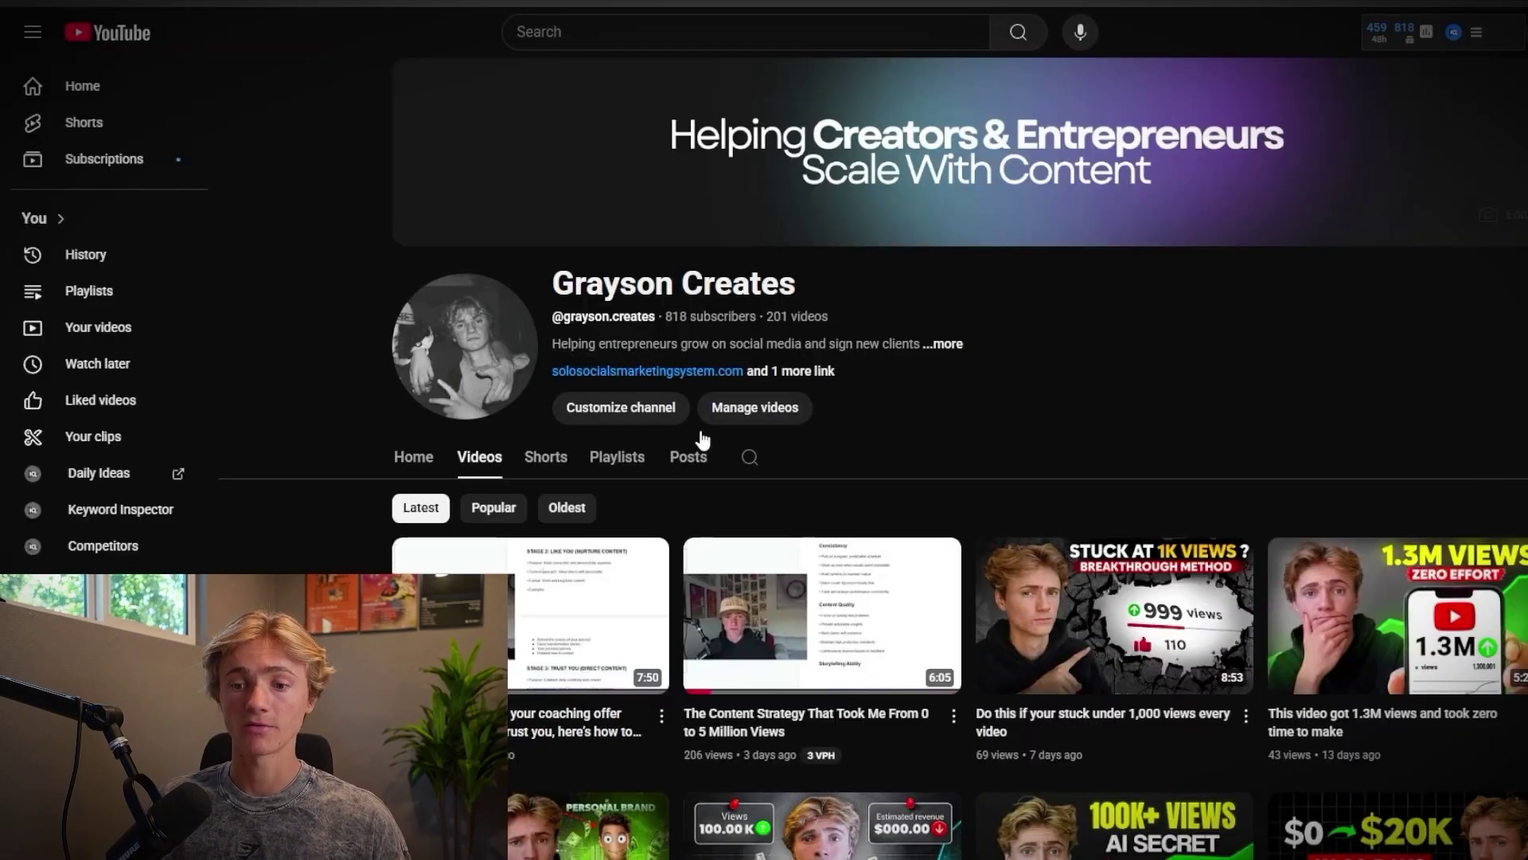
Copy the share link of the channel's content strategy video from YouTube
{"action": "scroll", "coordinate": [702, 440], "scroll_direction": "down", "scroll_amount": 3}
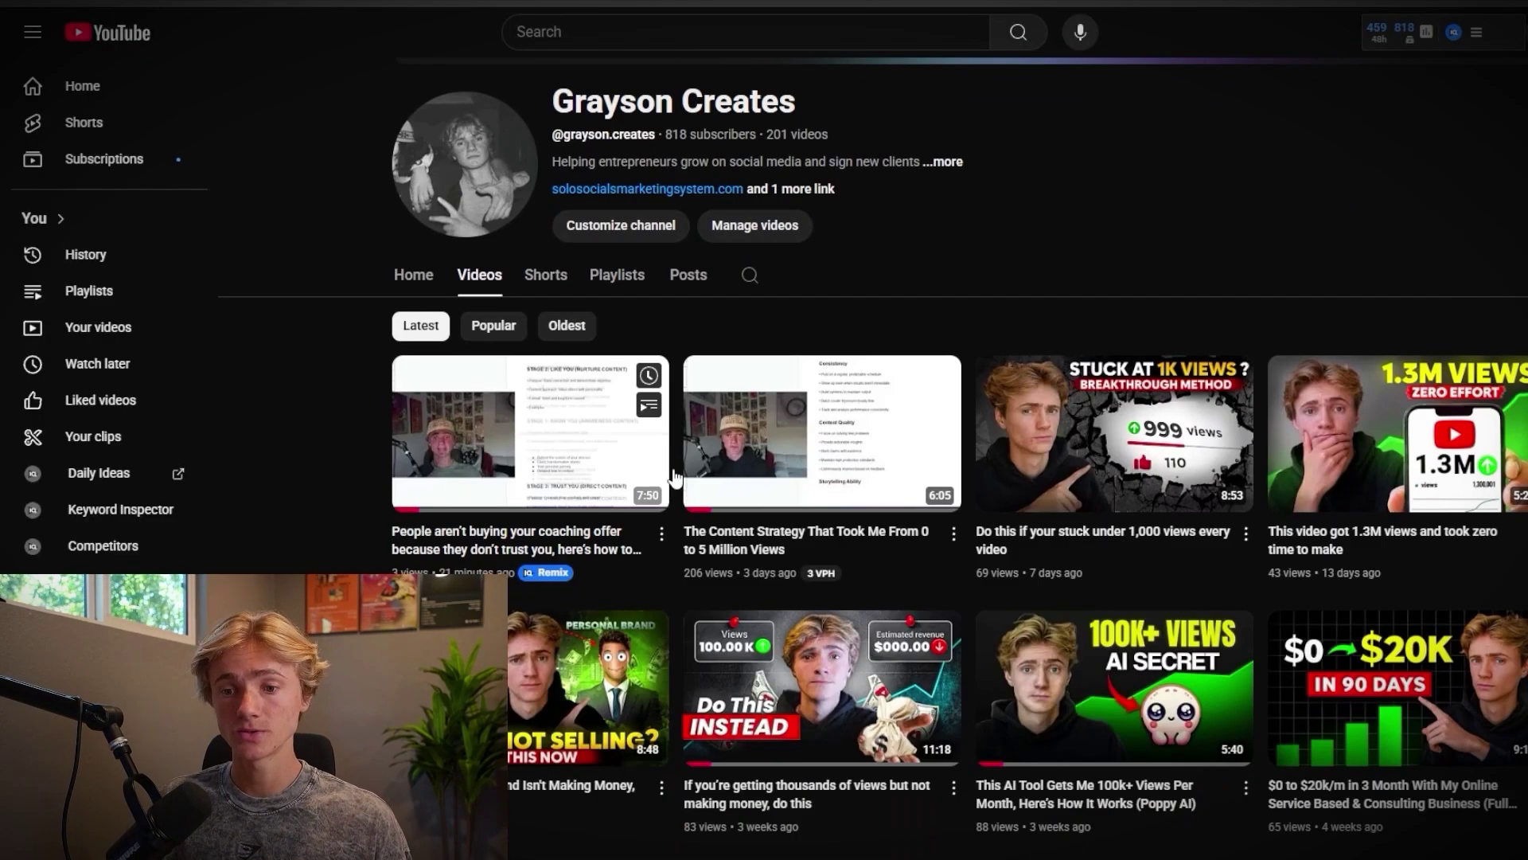
{"action": "left_click", "coordinate": [953, 533]}
{"action": "left_click", "coordinate": [1003, 739]}
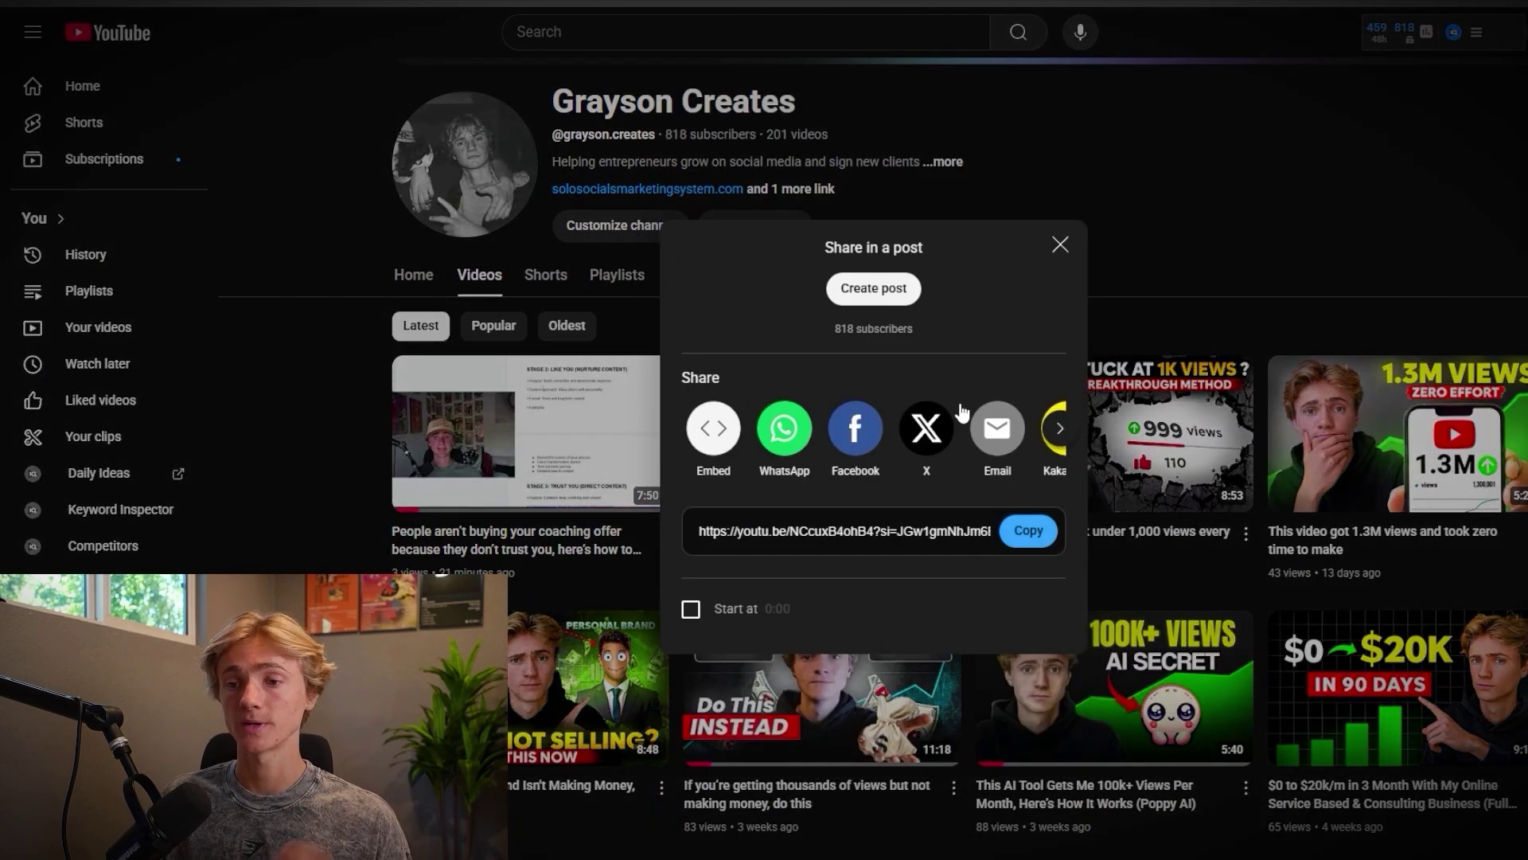
{"action": "left_click", "coordinate": [1028, 530]}
{"action": "left_click", "coordinate": [1062, 248]}
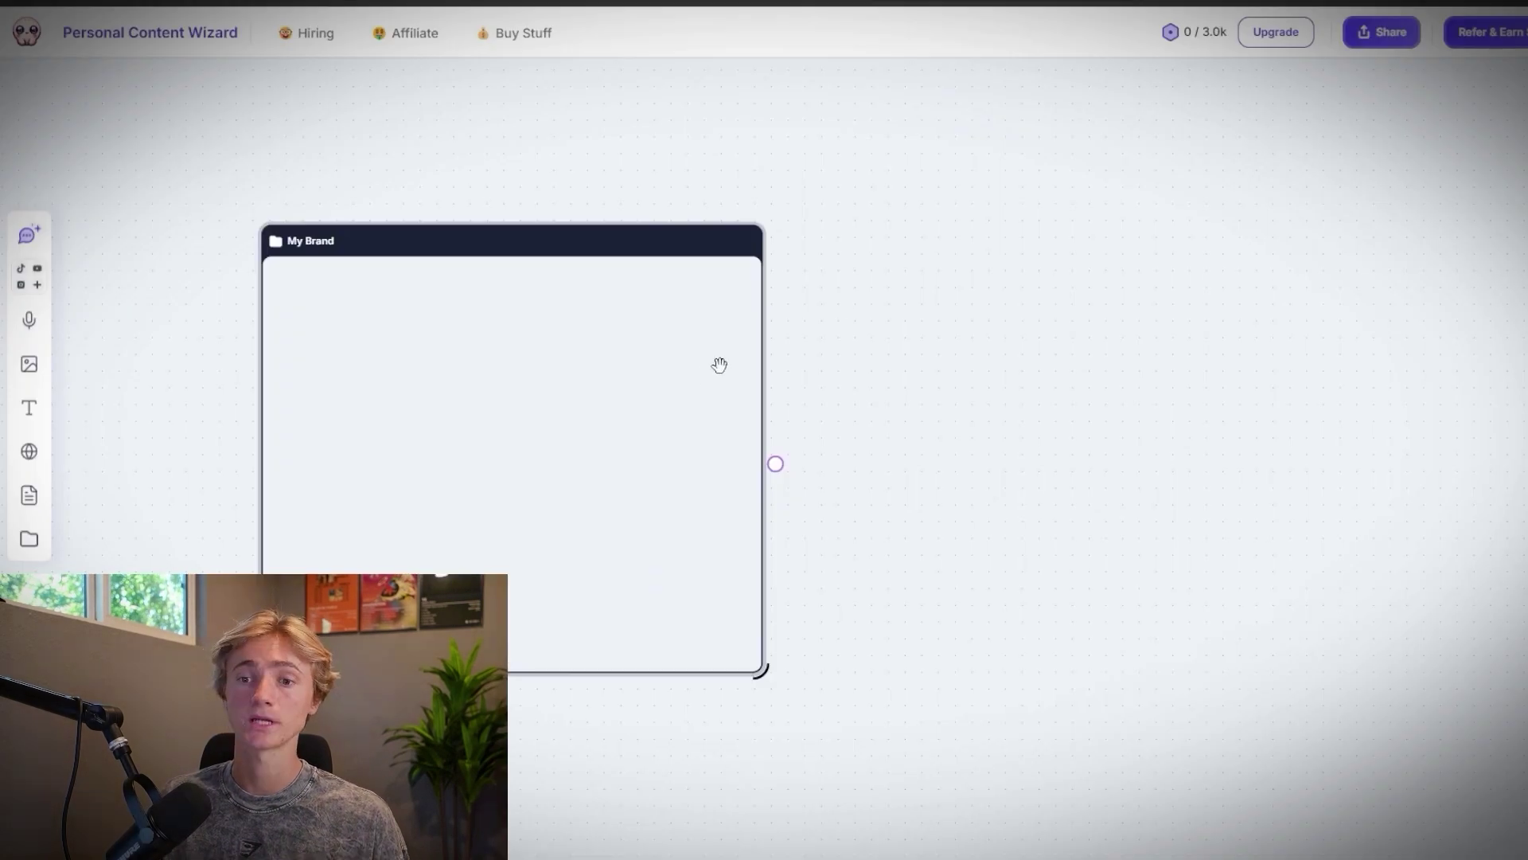
Paste the copied video into the My Brand group and draw a connection from the group
{"action": "key", "text": "ctrl+v"}
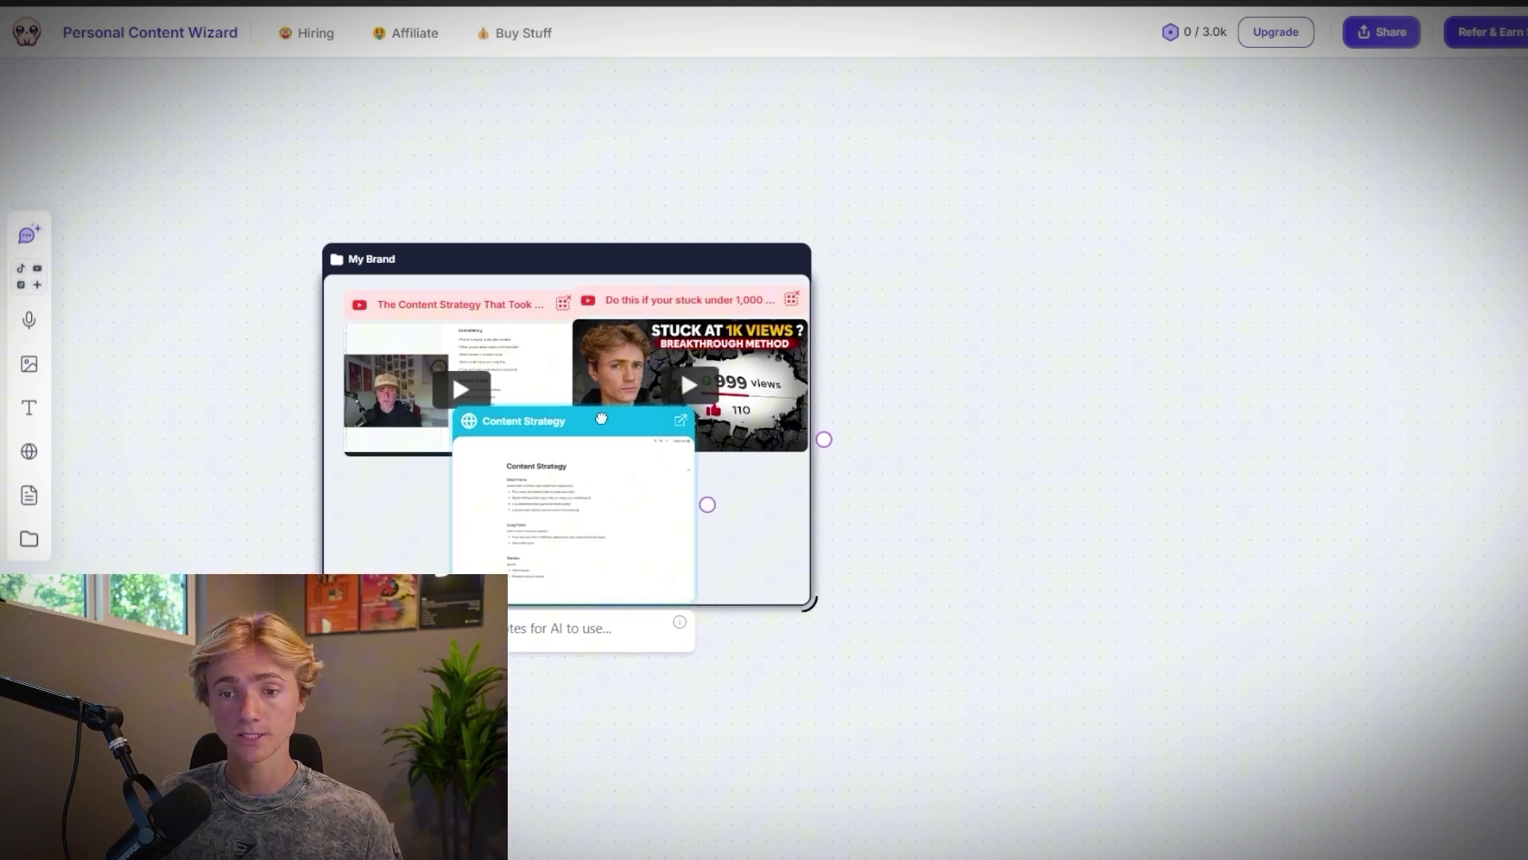
{"action": "left_click_drag", "start_coordinate": [823, 440], "coordinate": [1024, 424]}
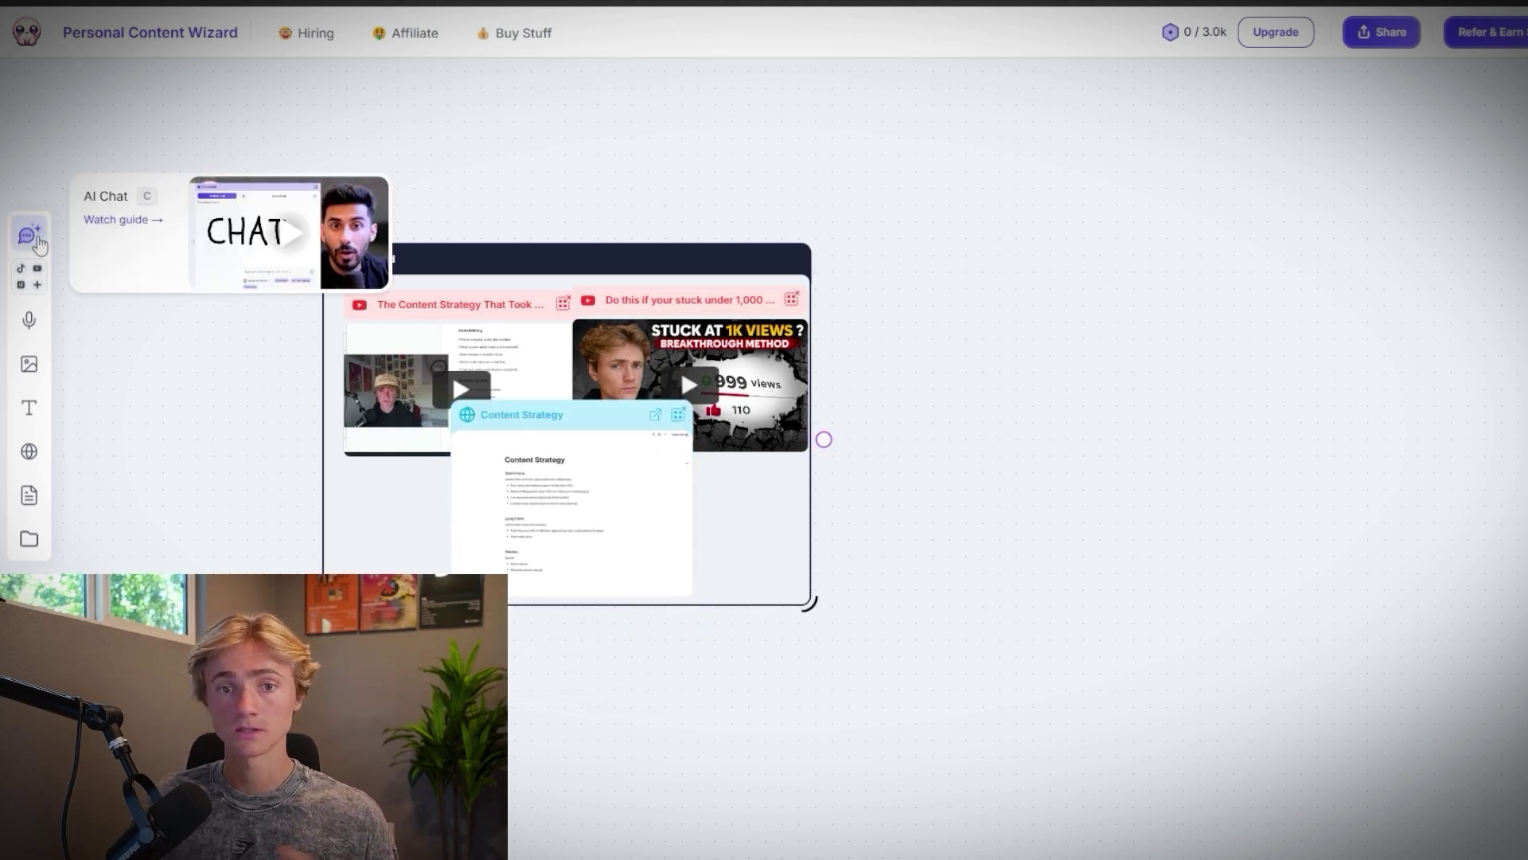
Add an AI chat linked to My Brand and ask 'based on my brand, how do i speak and what are the main pillars of my content'
{"action": "left_click", "coordinate": [35, 239]}
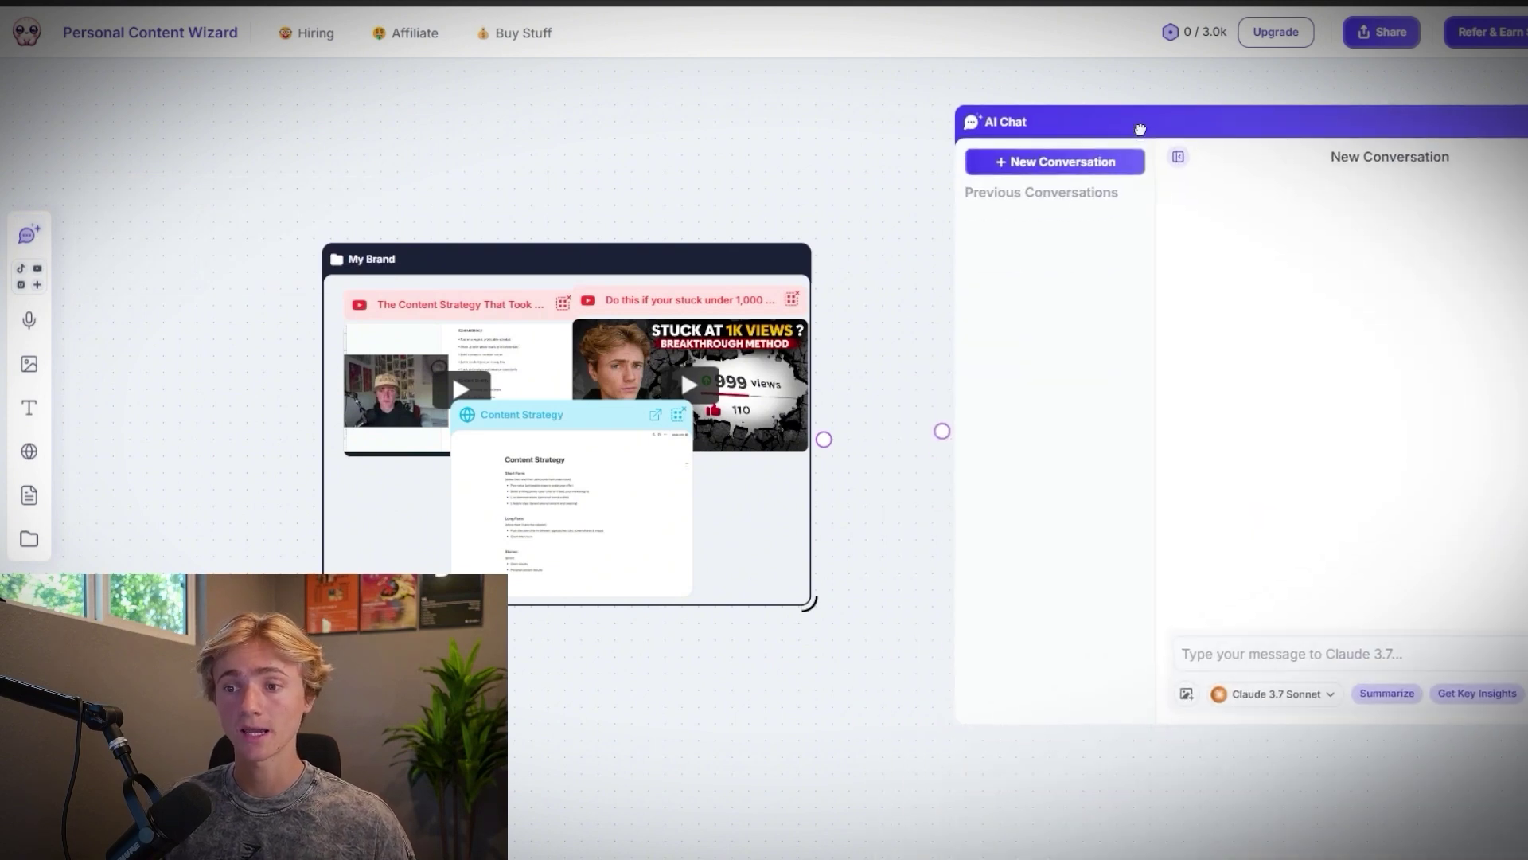
{"action": "left_click_drag", "start_coordinate": [828, 434], "coordinate": [939, 427]}
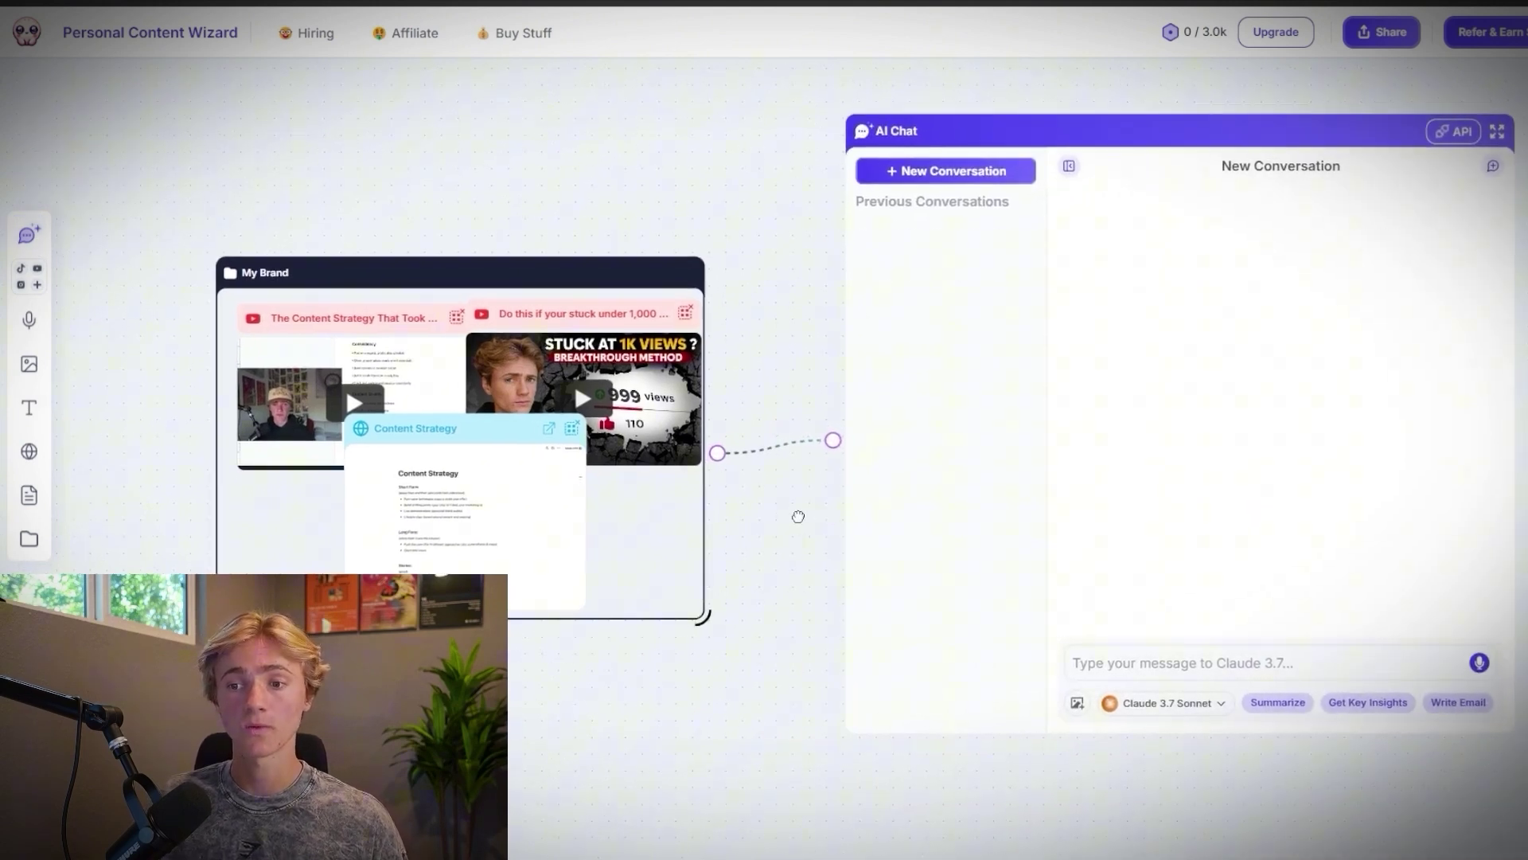
{"action": "left_click", "coordinate": [1153, 659]}
{"action": "type", "text": "based on"}
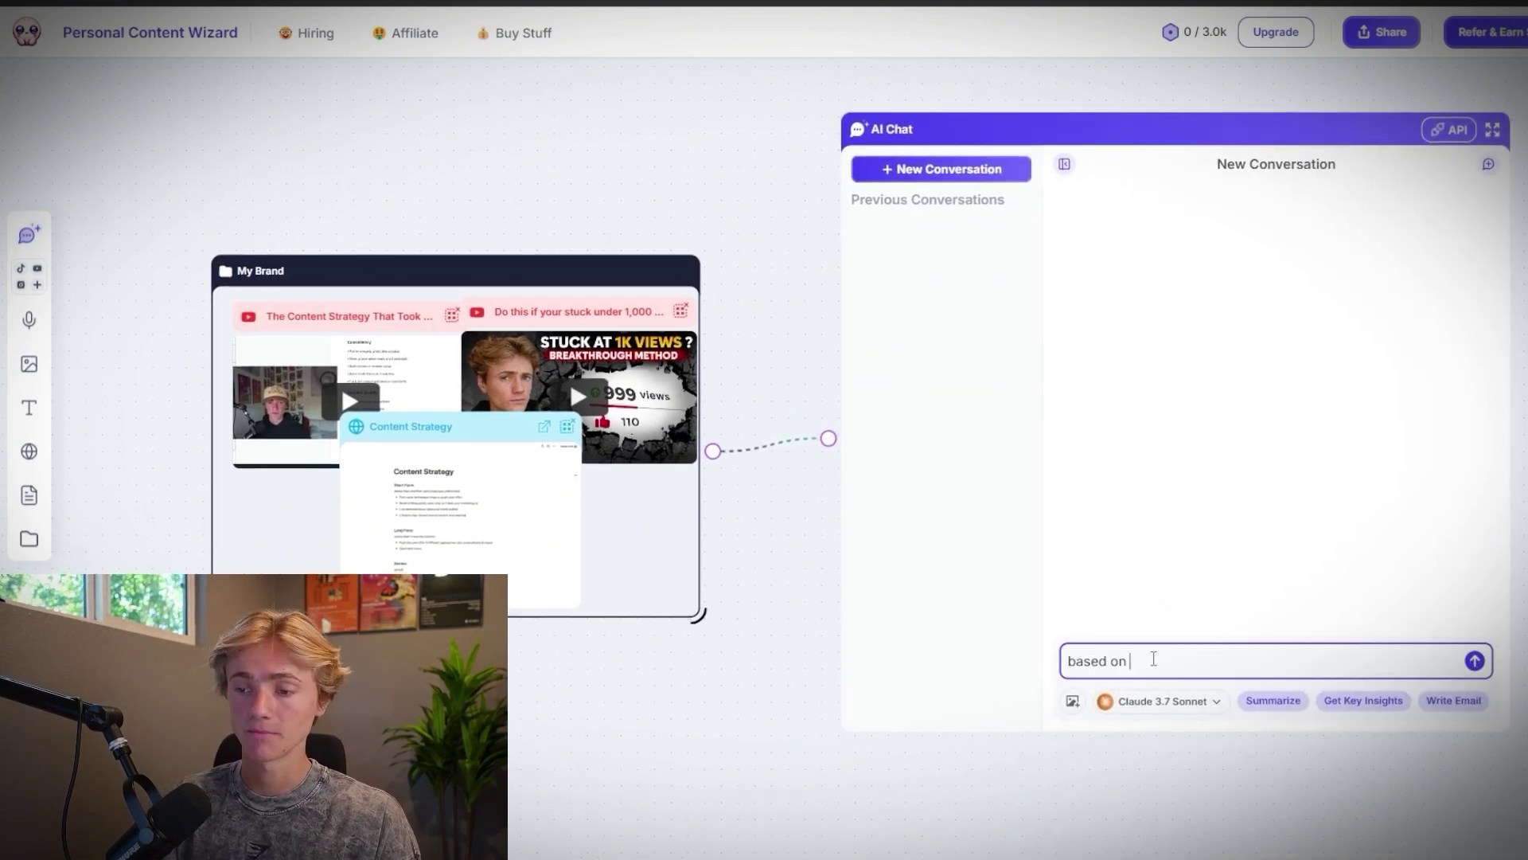
{"action": "type", "text": " my brand, how do i speak and what are the main pillars of my content"}
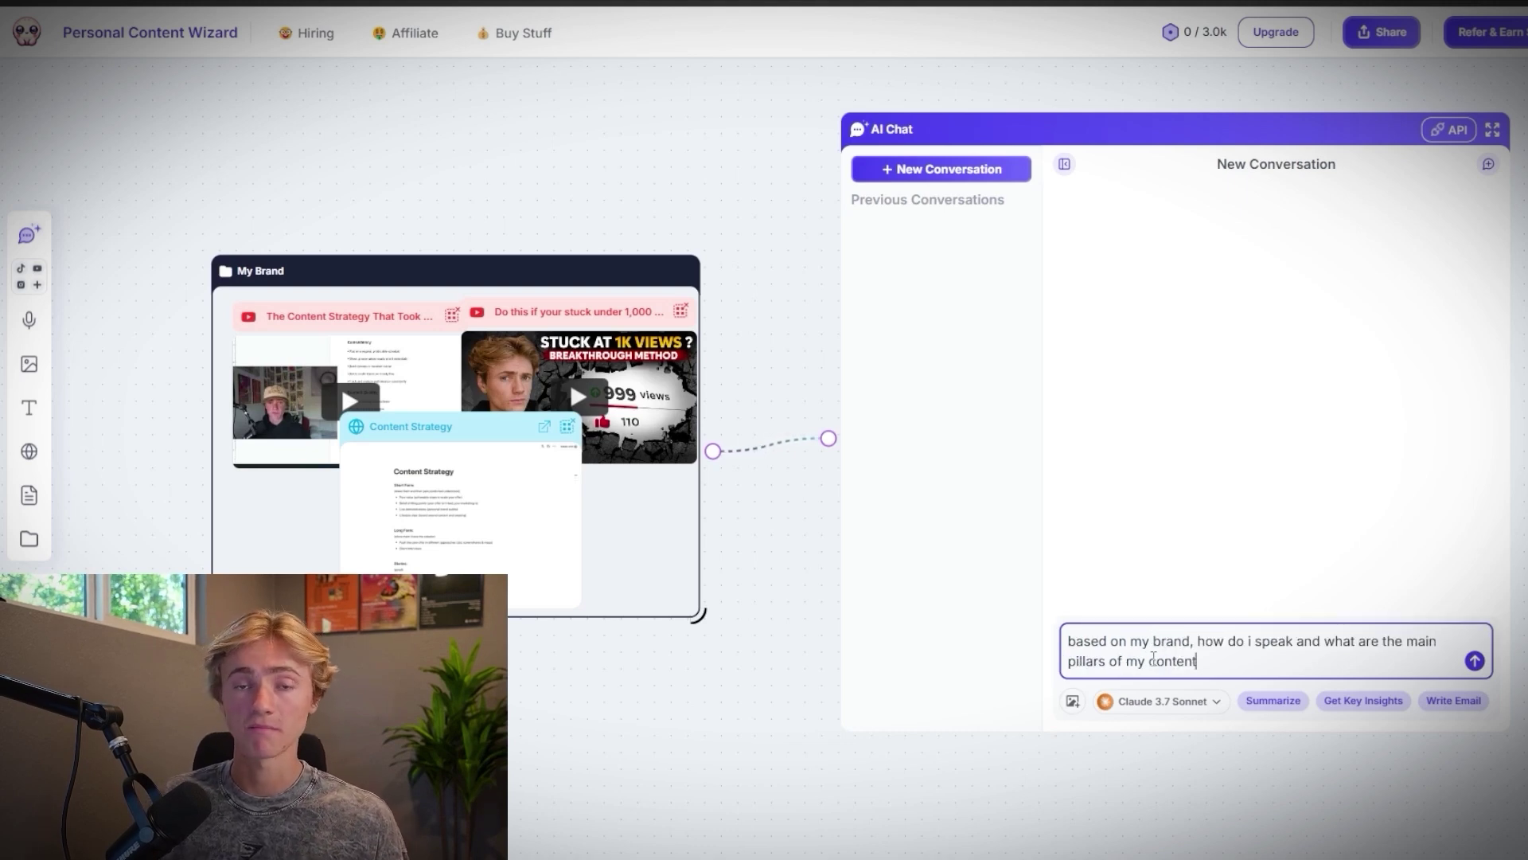
{"action": "key", "text": "Return"}
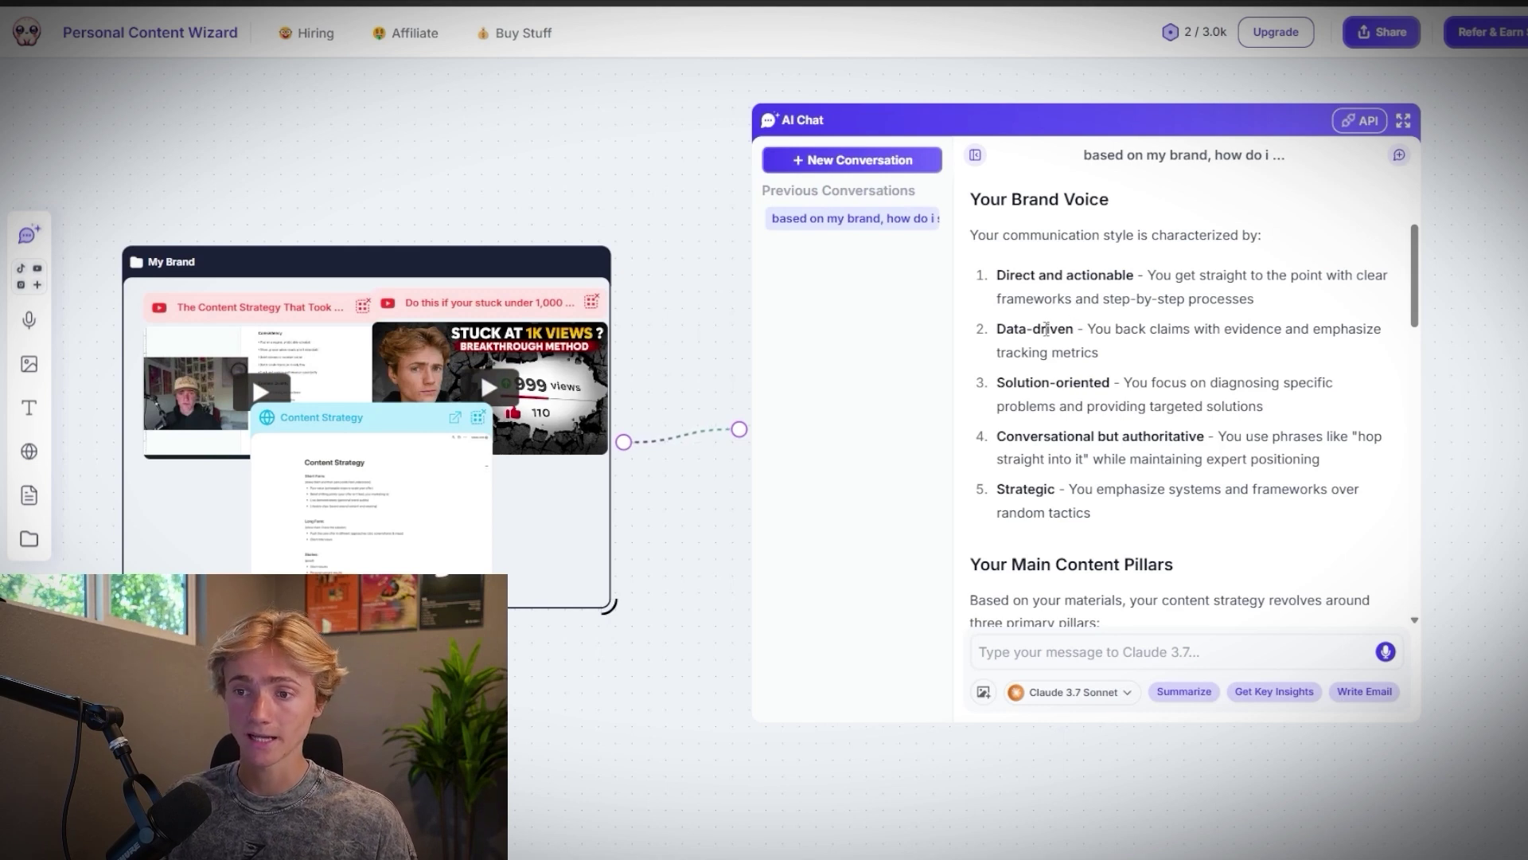
Scroll through the AI chat's full brand voice and content pillars reply
{"action": "scroll", "coordinate": [1047, 335], "scroll_direction": "down", "scroll_amount": 1}
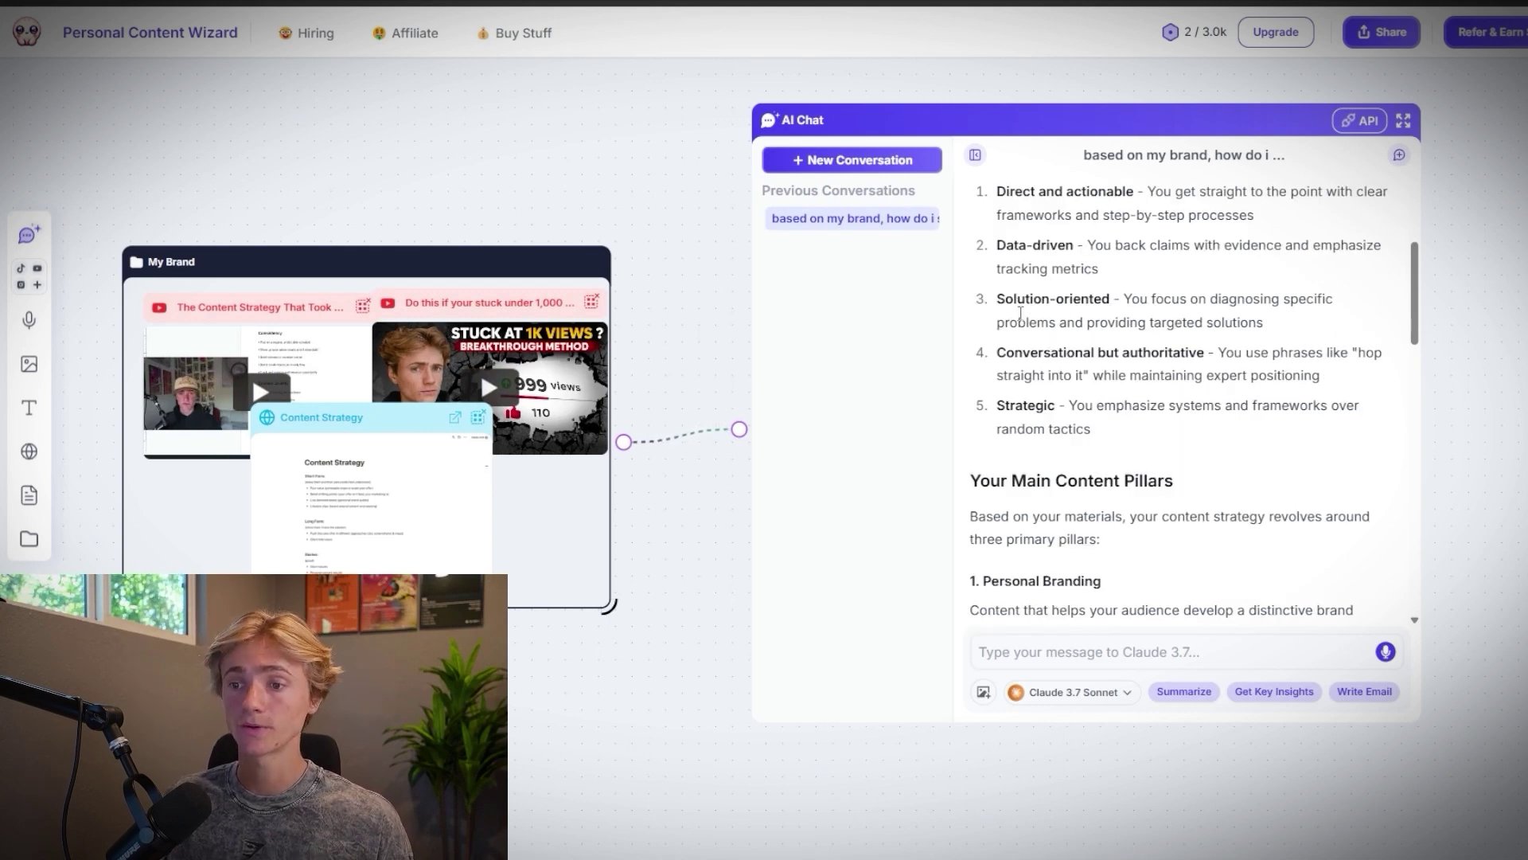
{"action": "scroll", "coordinate": [1142, 394], "scroll_direction": "down", "scroll_amount": 3}
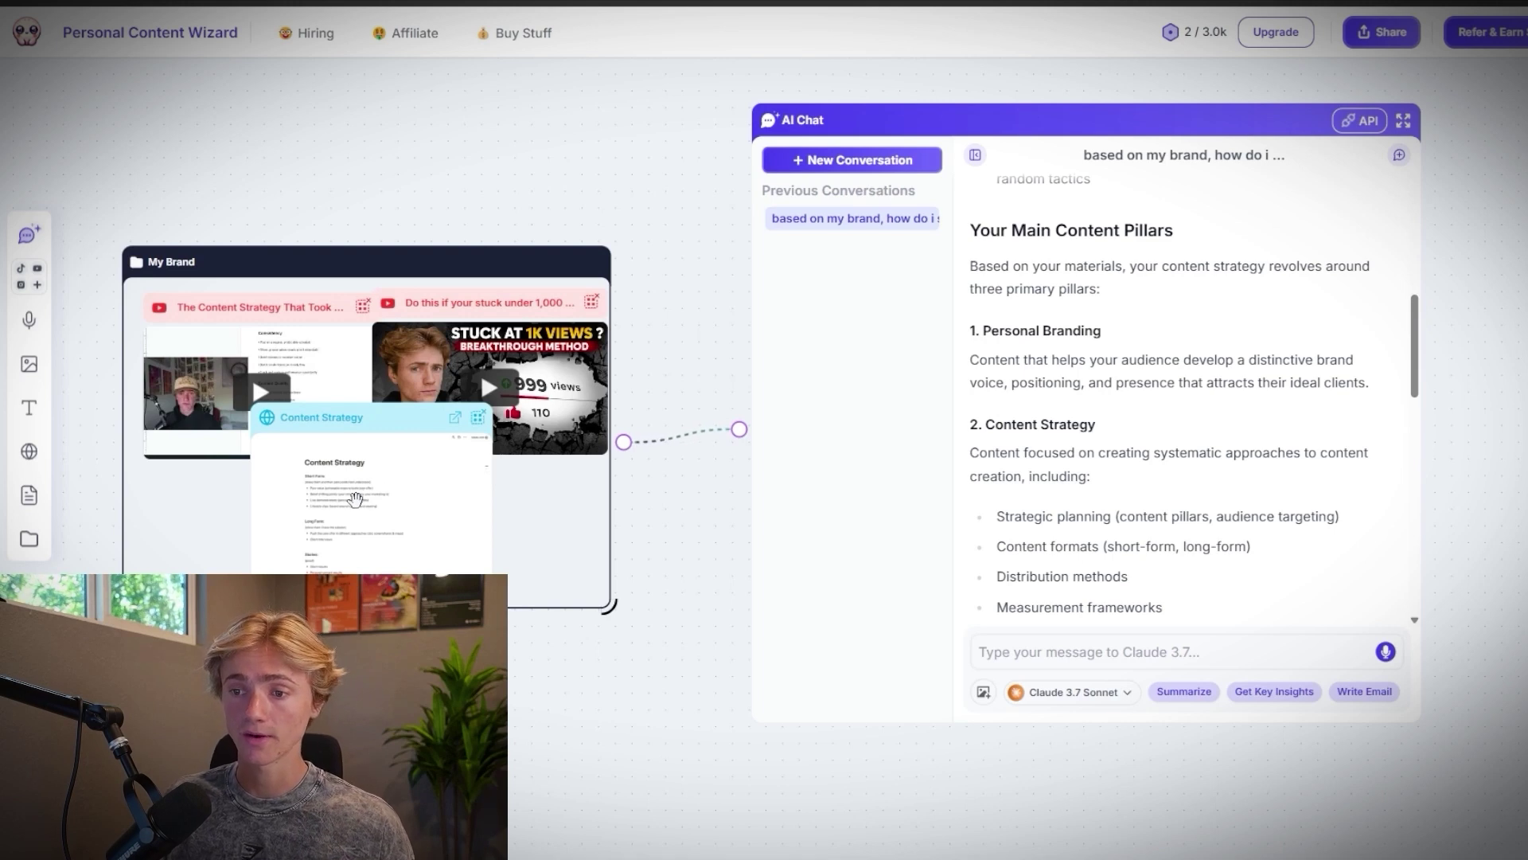
{"action": "scroll", "coordinate": [1210, 358], "scroll_direction": "down", "scroll_amount": 2}
{"action": "scroll", "coordinate": [1208, 356], "scroll_direction": "down", "scroll_amount": 2}
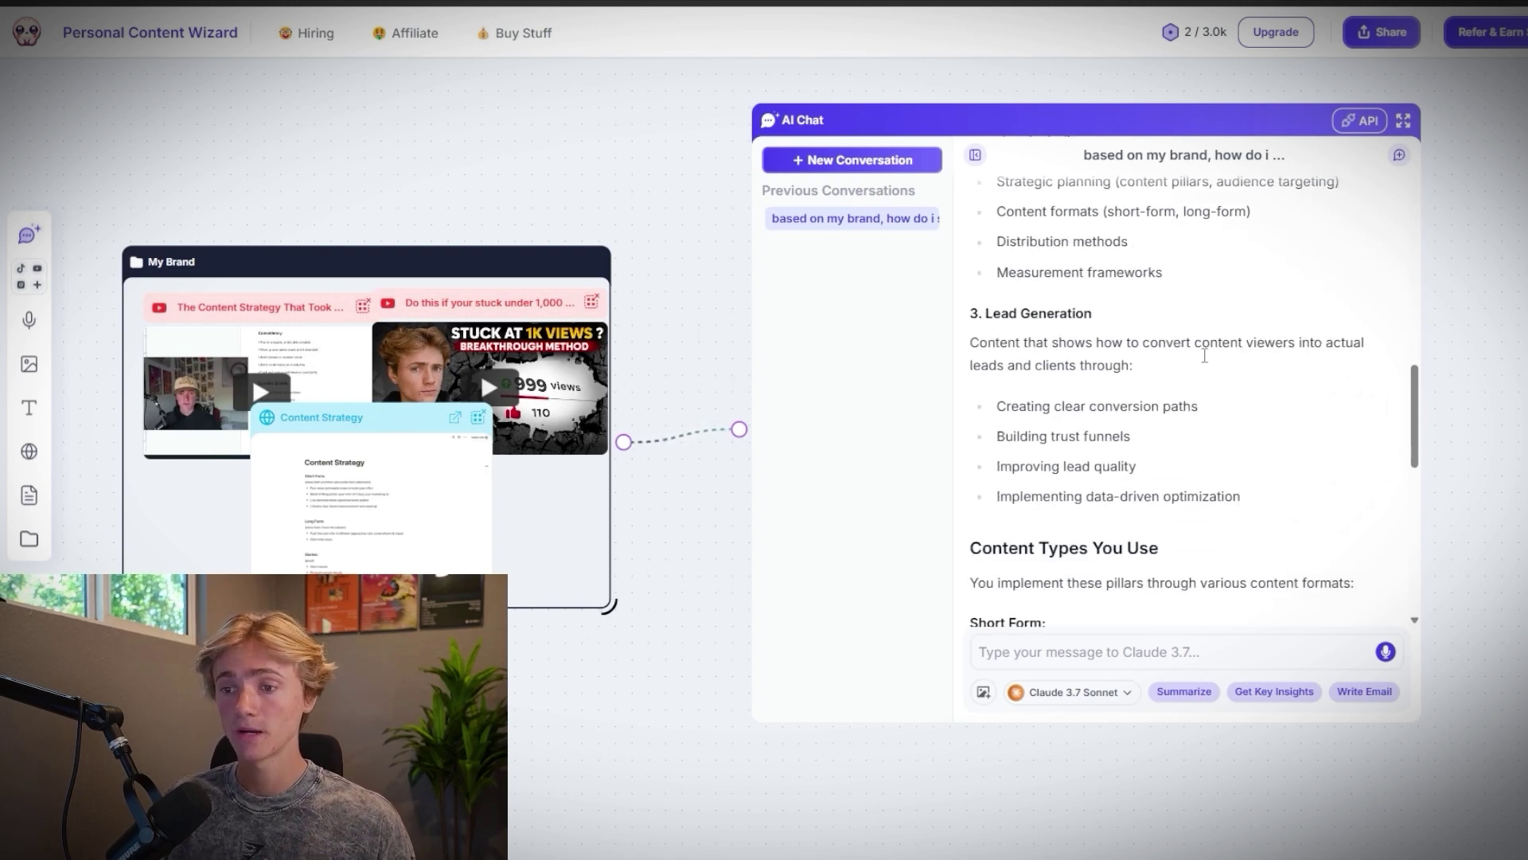
{"action": "scroll", "coordinate": [1166, 358], "scroll_direction": "down", "scroll_amount": 4}
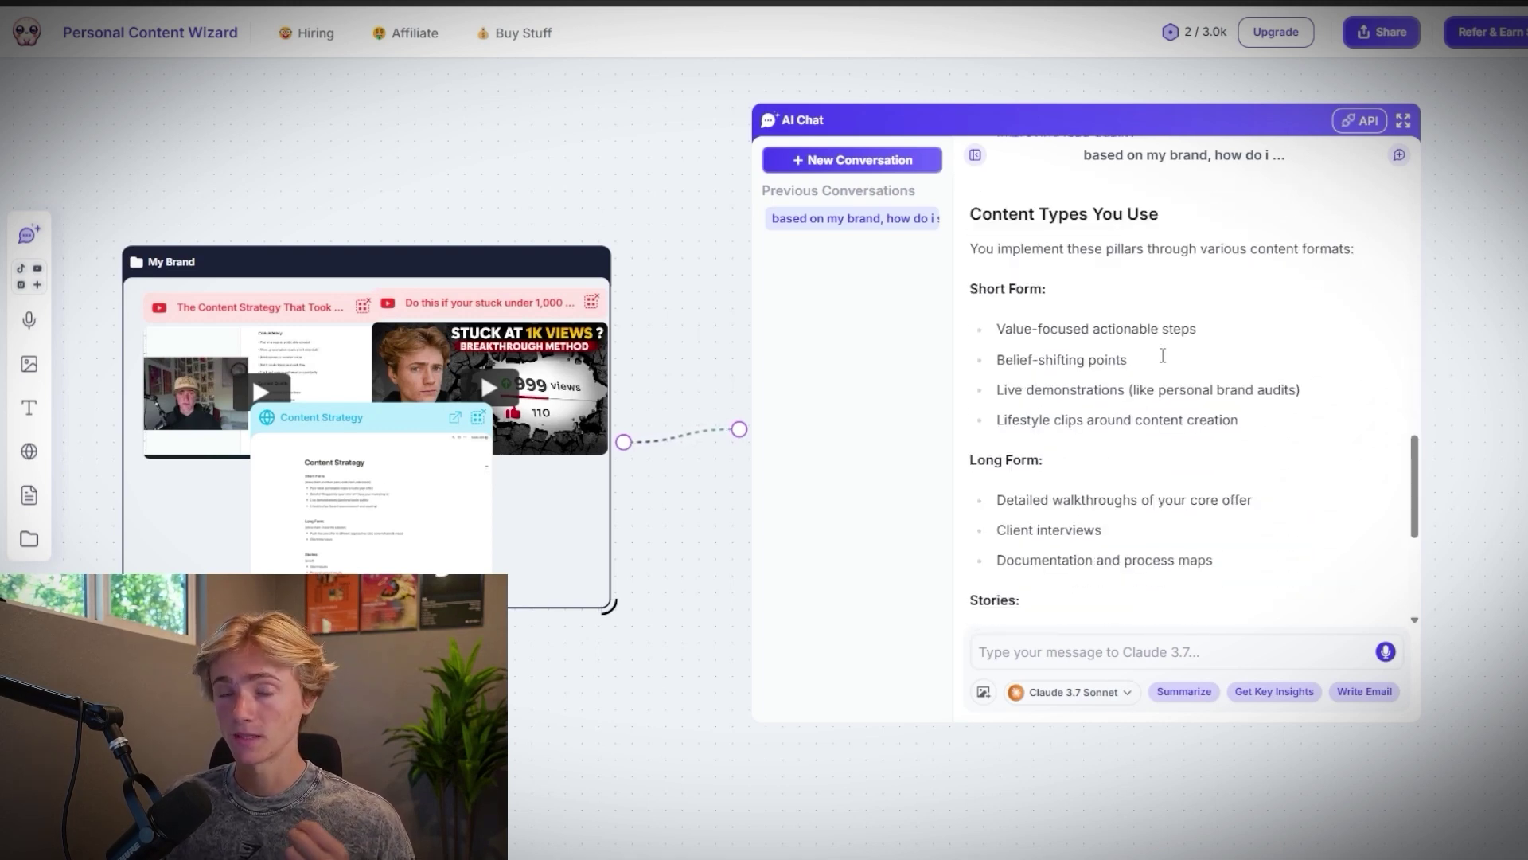
{"action": "scroll", "coordinate": [1145, 373], "scroll_direction": "down", "scroll_amount": 4}
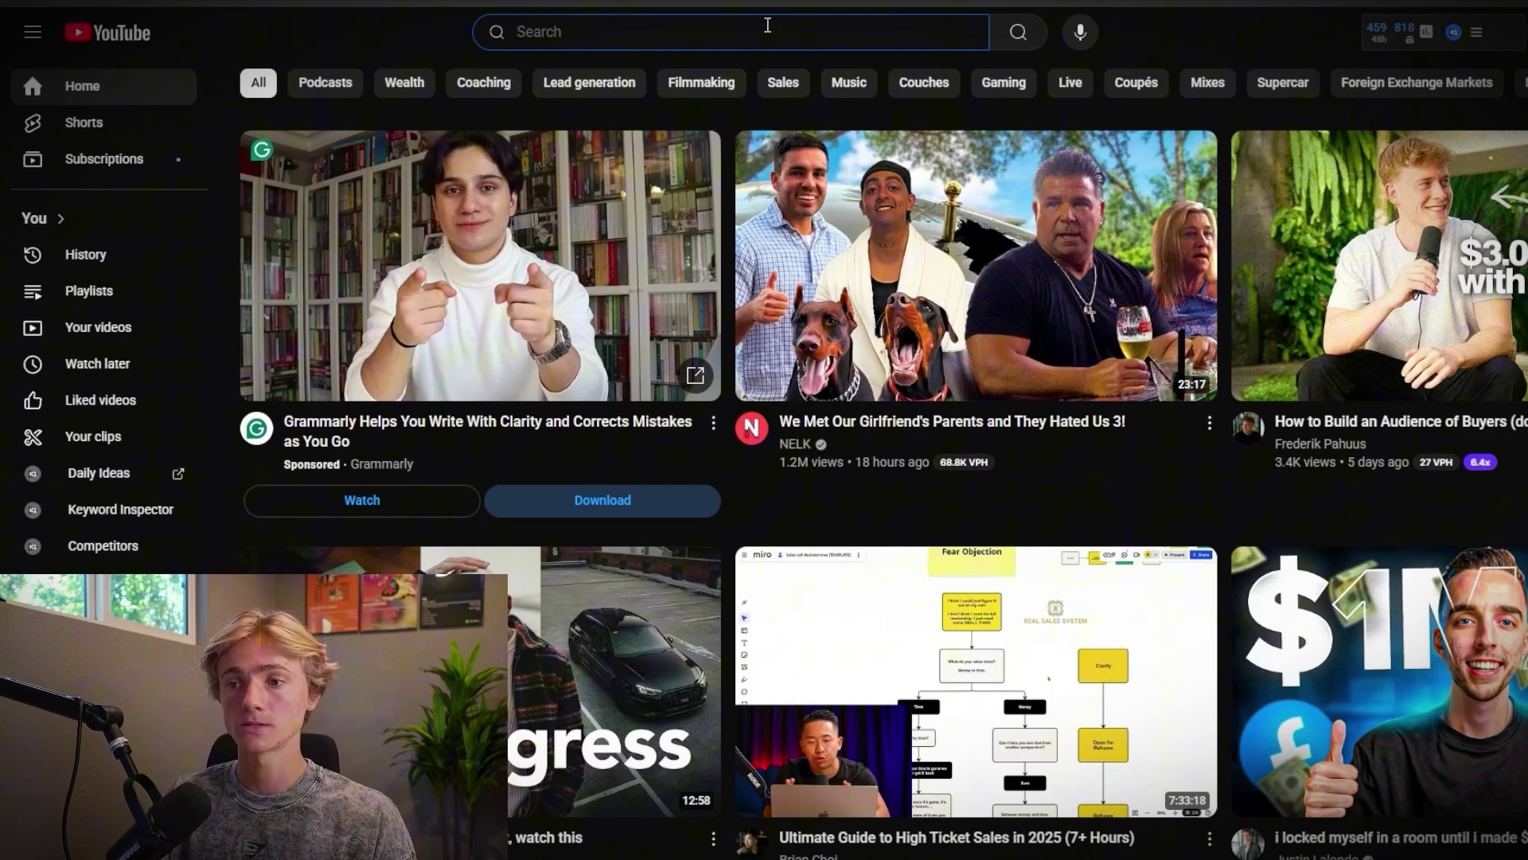
Search YouTube for 'content marketing guide' and copy the Content Marketing Guide for 2021 share link
{"action": "type", "text": "content "}
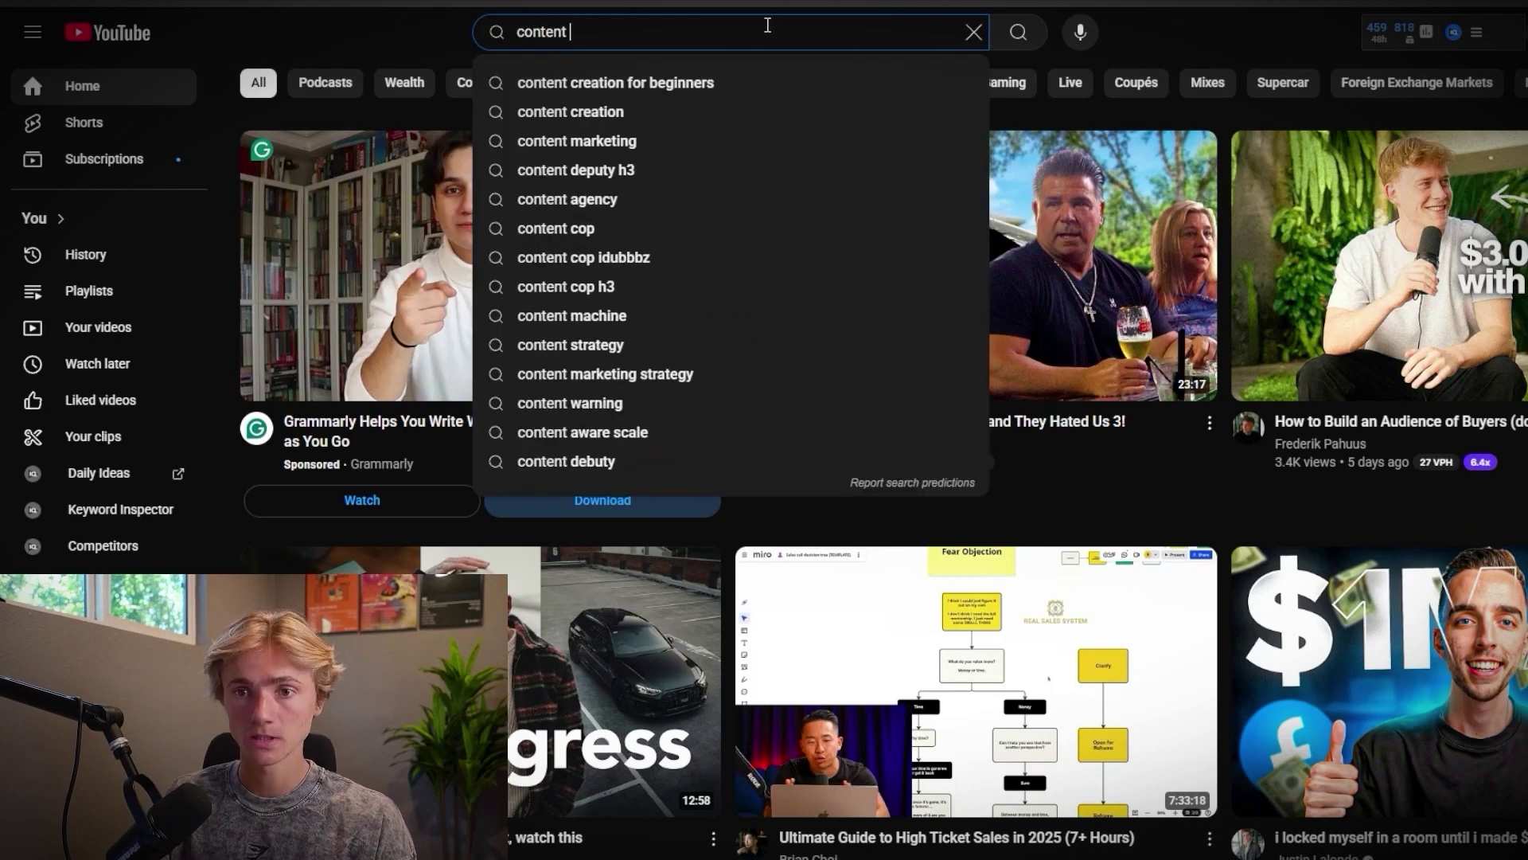
{"action": "type", "text": "marketing guide"}
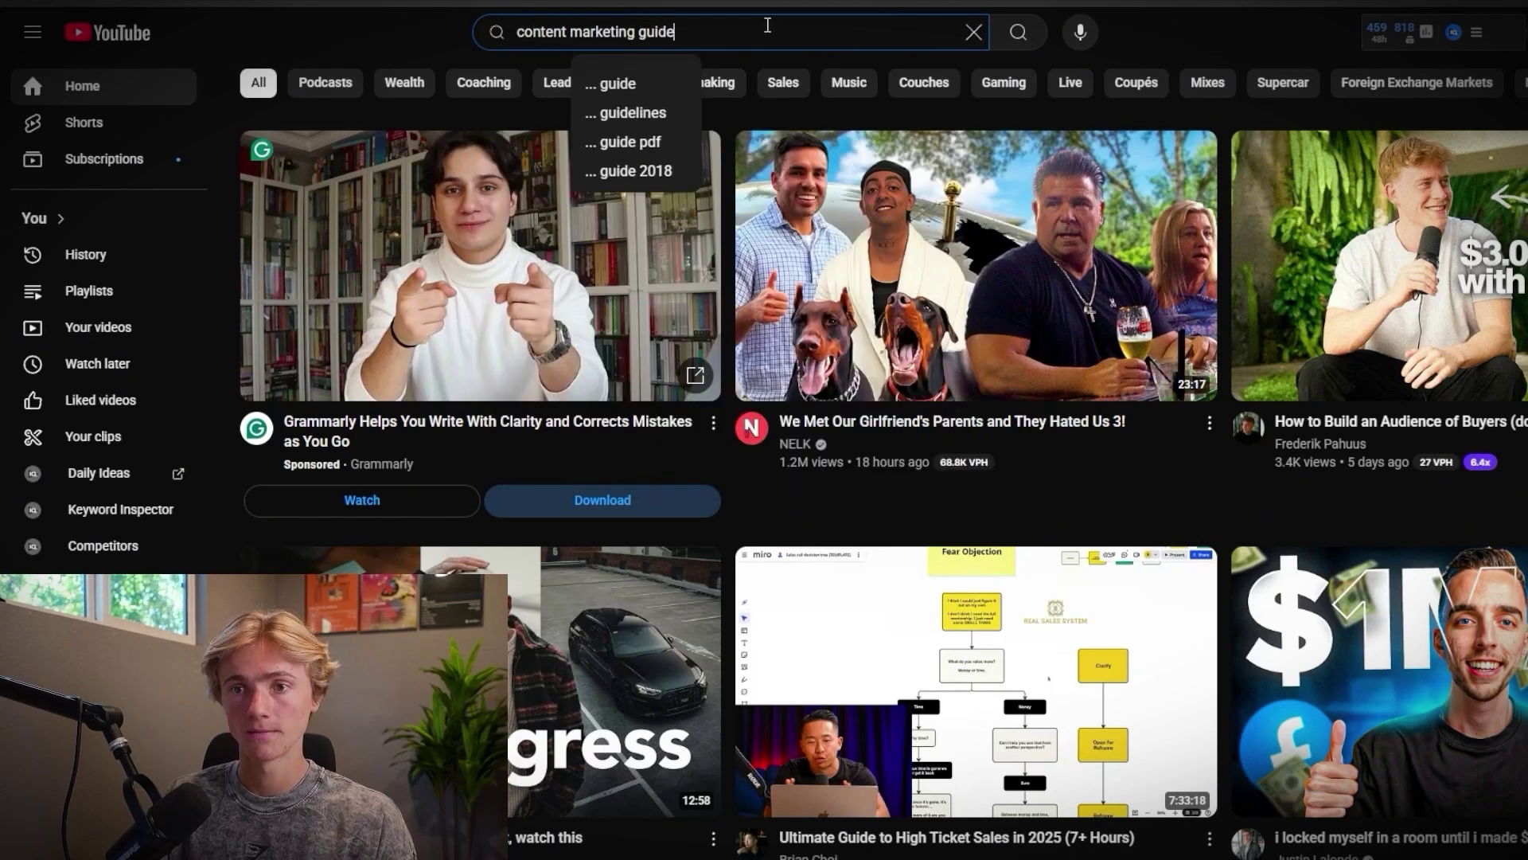
{"action": "key", "text": "Return"}
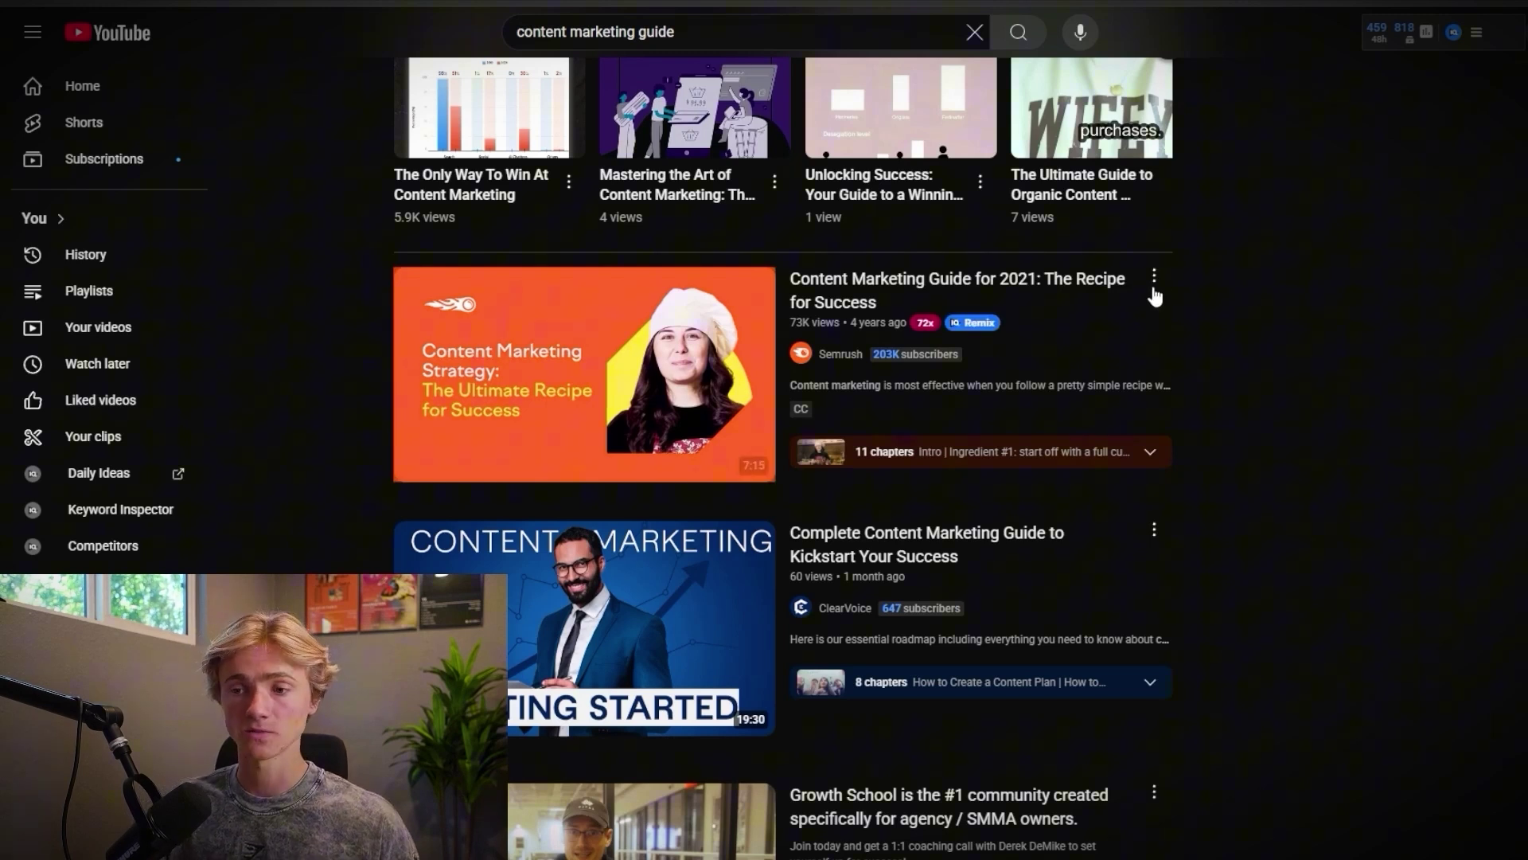
{"action": "mouse_move", "coordinate": [927, 324]}
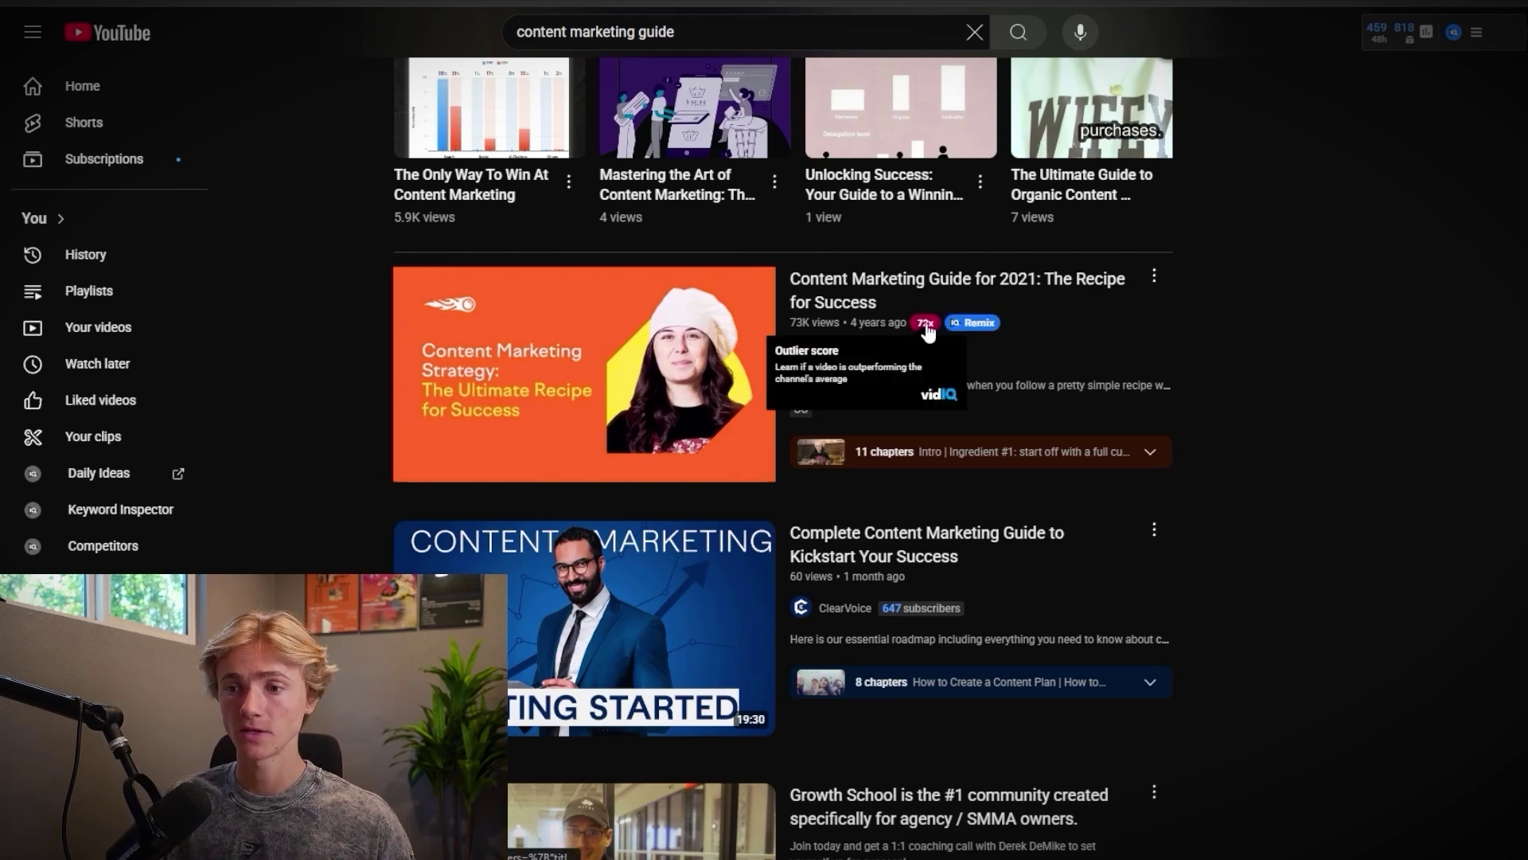
{"action": "left_click", "coordinate": [1154, 275]}
{"action": "left_click", "coordinate": [1202, 447]}
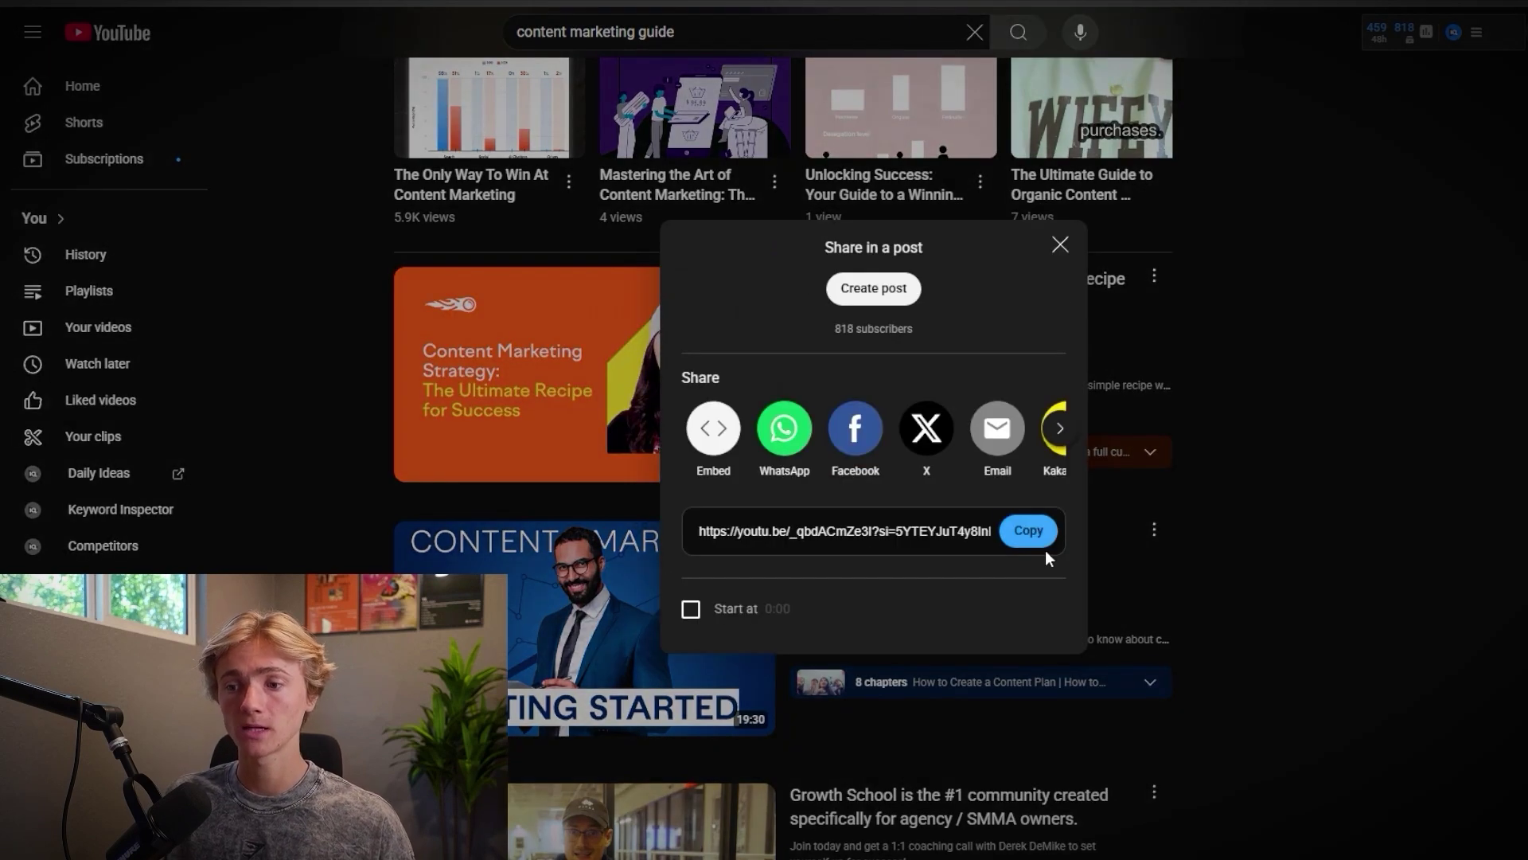
{"action": "left_click", "coordinate": [1040, 542]}
{"action": "left_click", "coordinate": [1060, 246]}
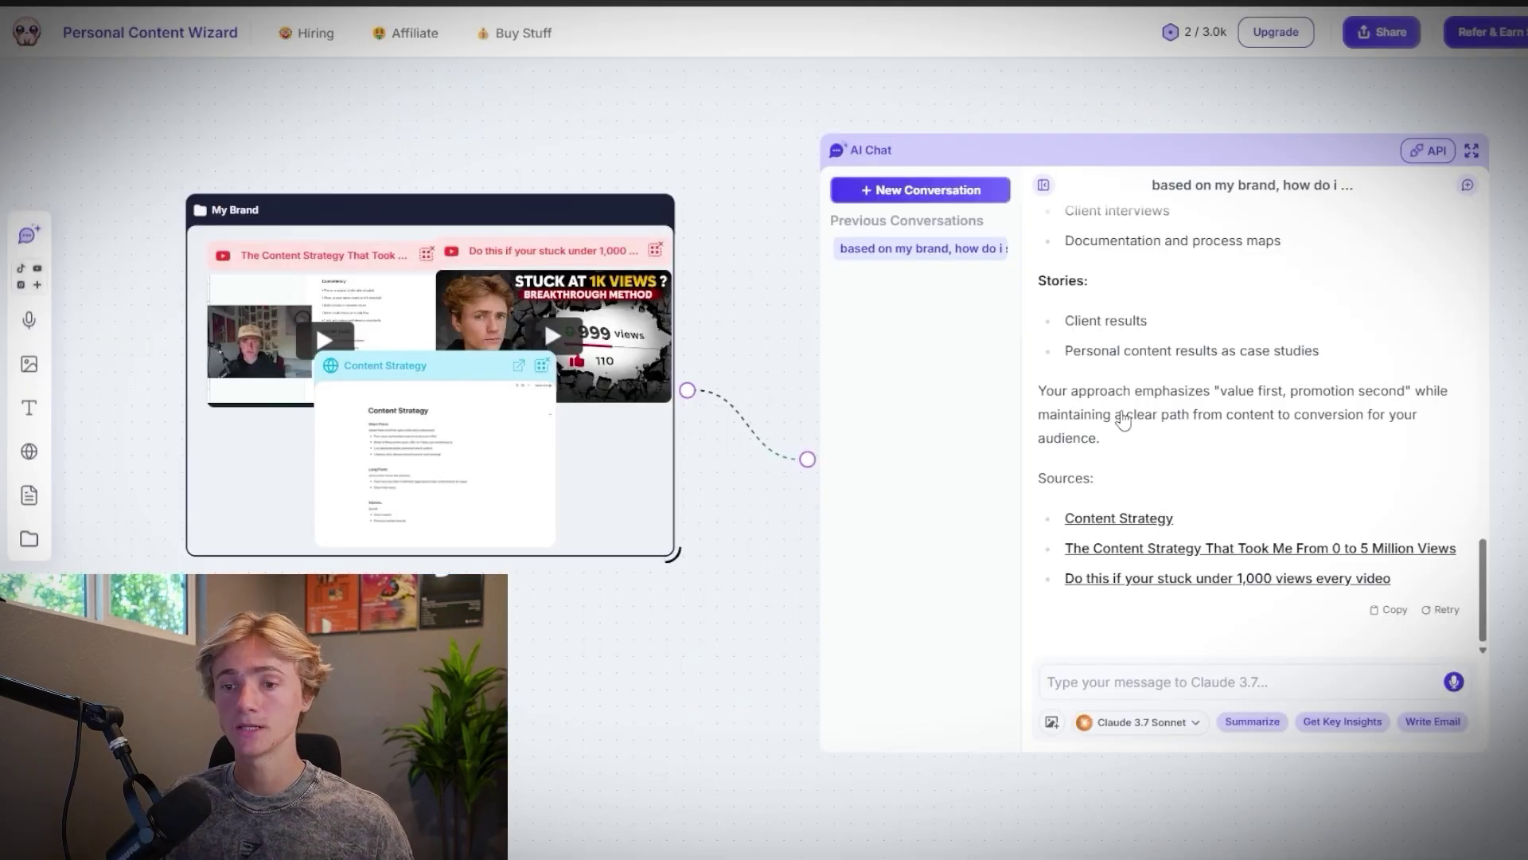
Paste the Content Marketing Guide for 2021 video, link it to the AI chat, and read its key insights
{"action": "key", "text": "ctrl+v"}
{"action": "left_click_drag", "start_coordinate": [722, 636], "coordinate": [890, 396]}
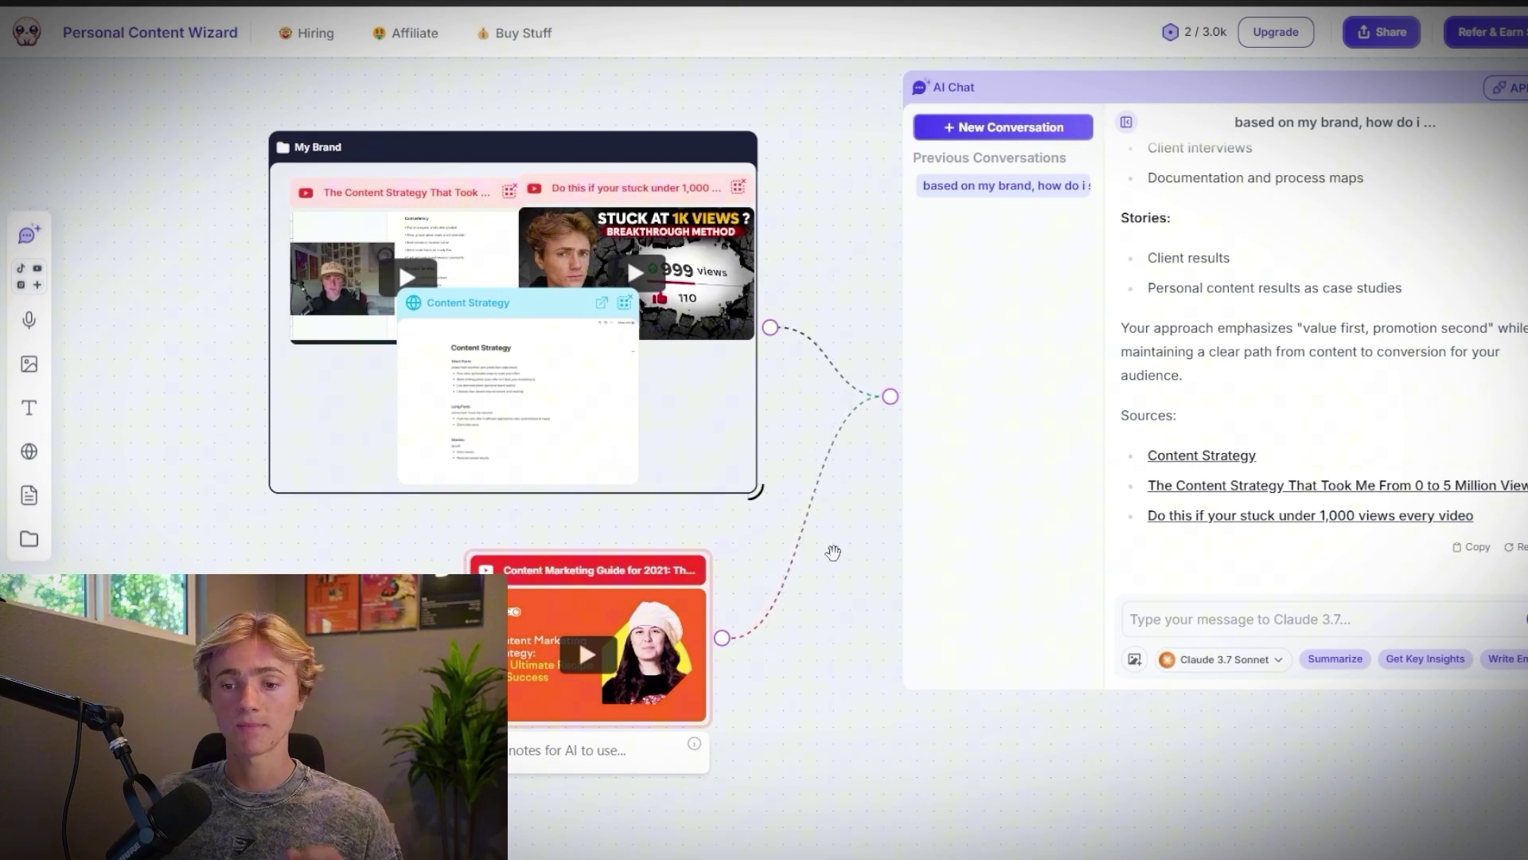
{"action": "left_click", "coordinate": [1167, 619]}
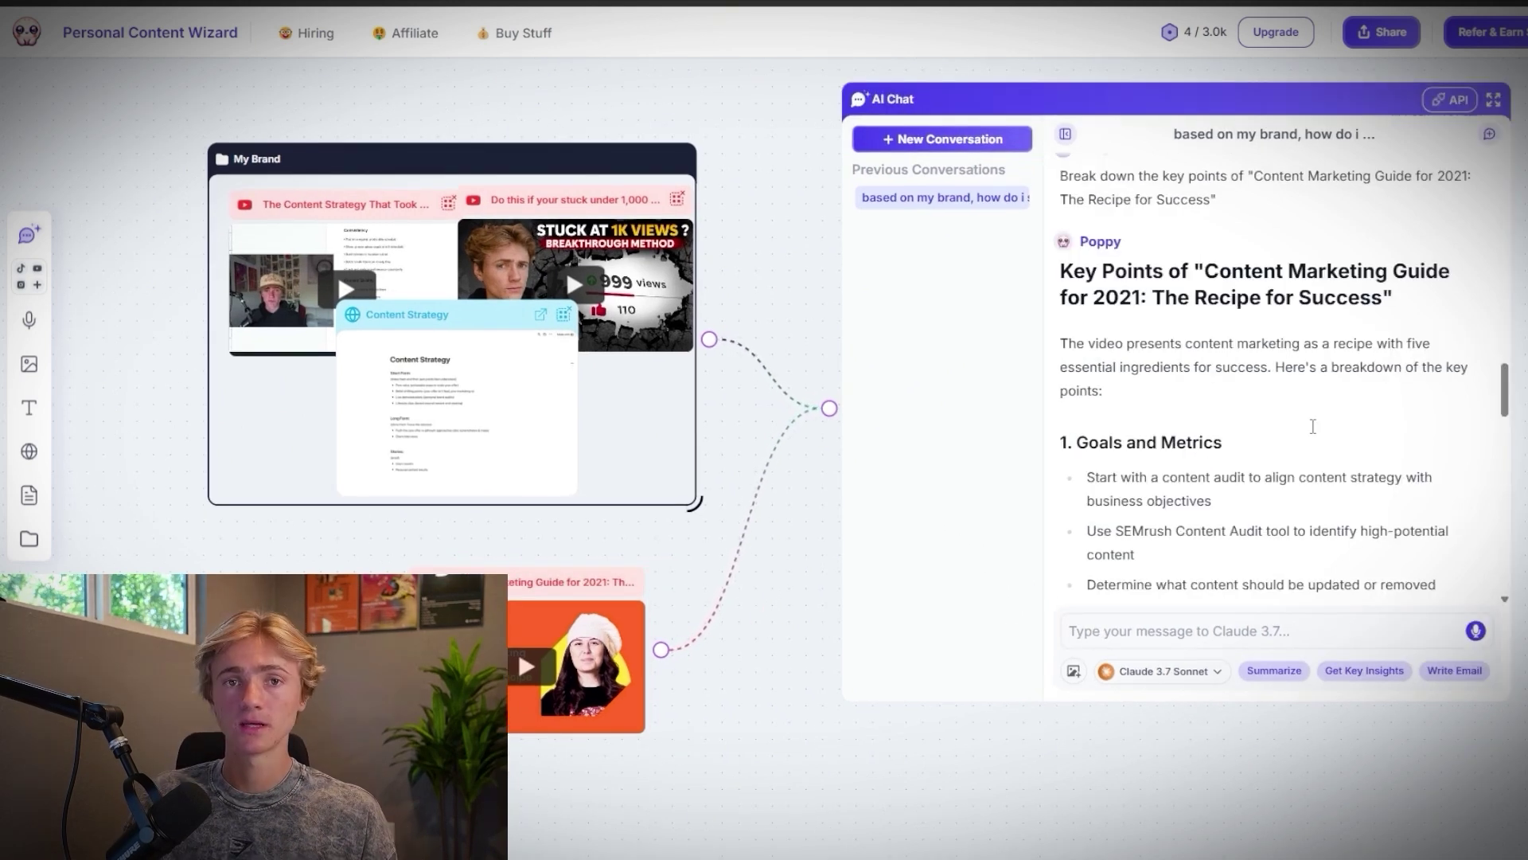
{"action": "scroll", "coordinate": [1313, 422], "scroll_direction": "down", "scroll_amount": 1}
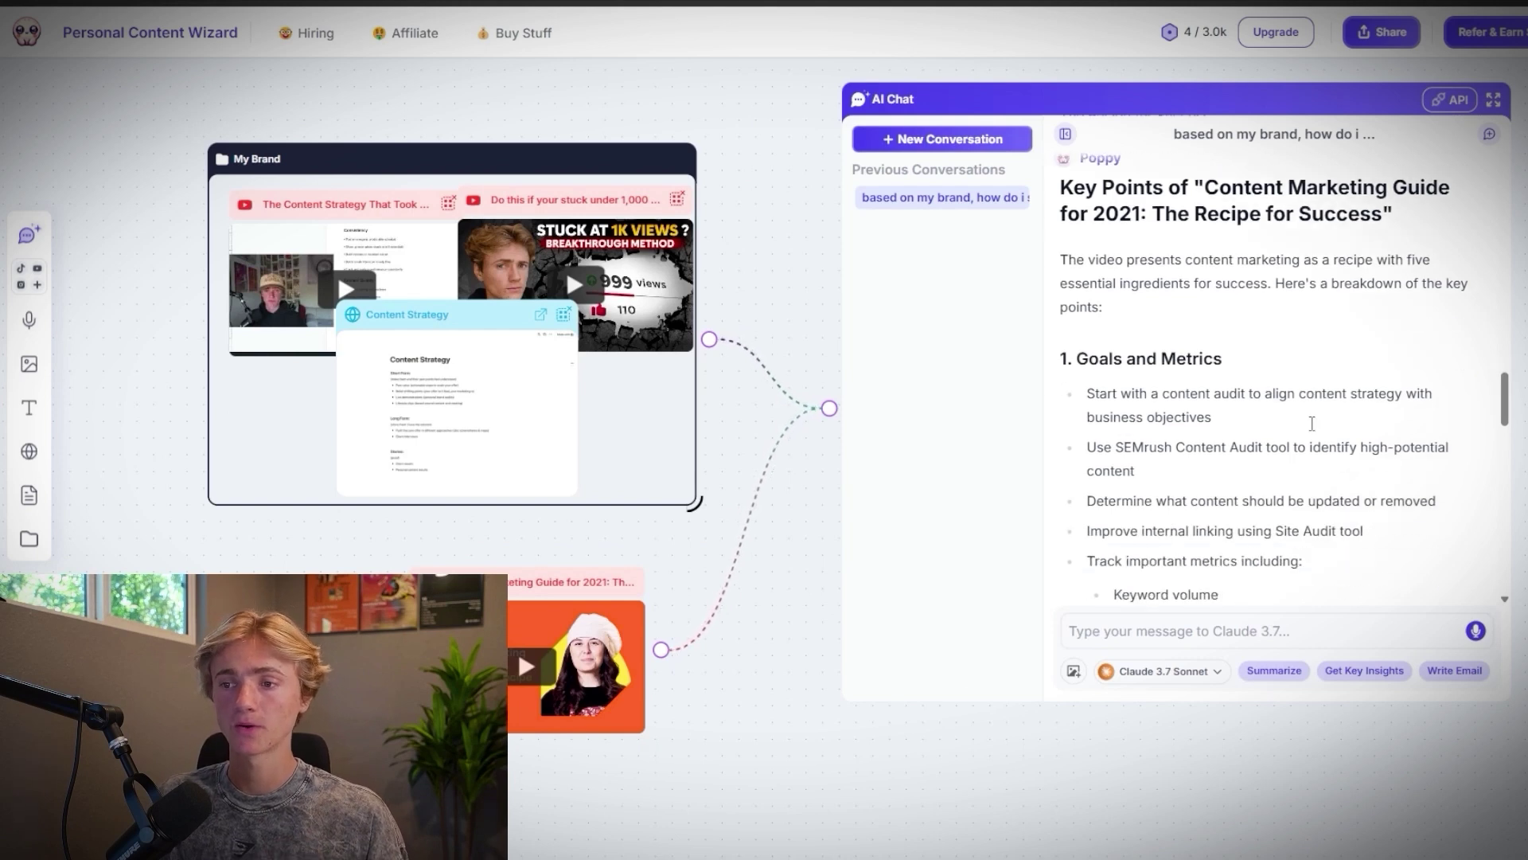
{"action": "scroll", "coordinate": [1312, 424], "scroll_direction": "down", "scroll_amount": 6}
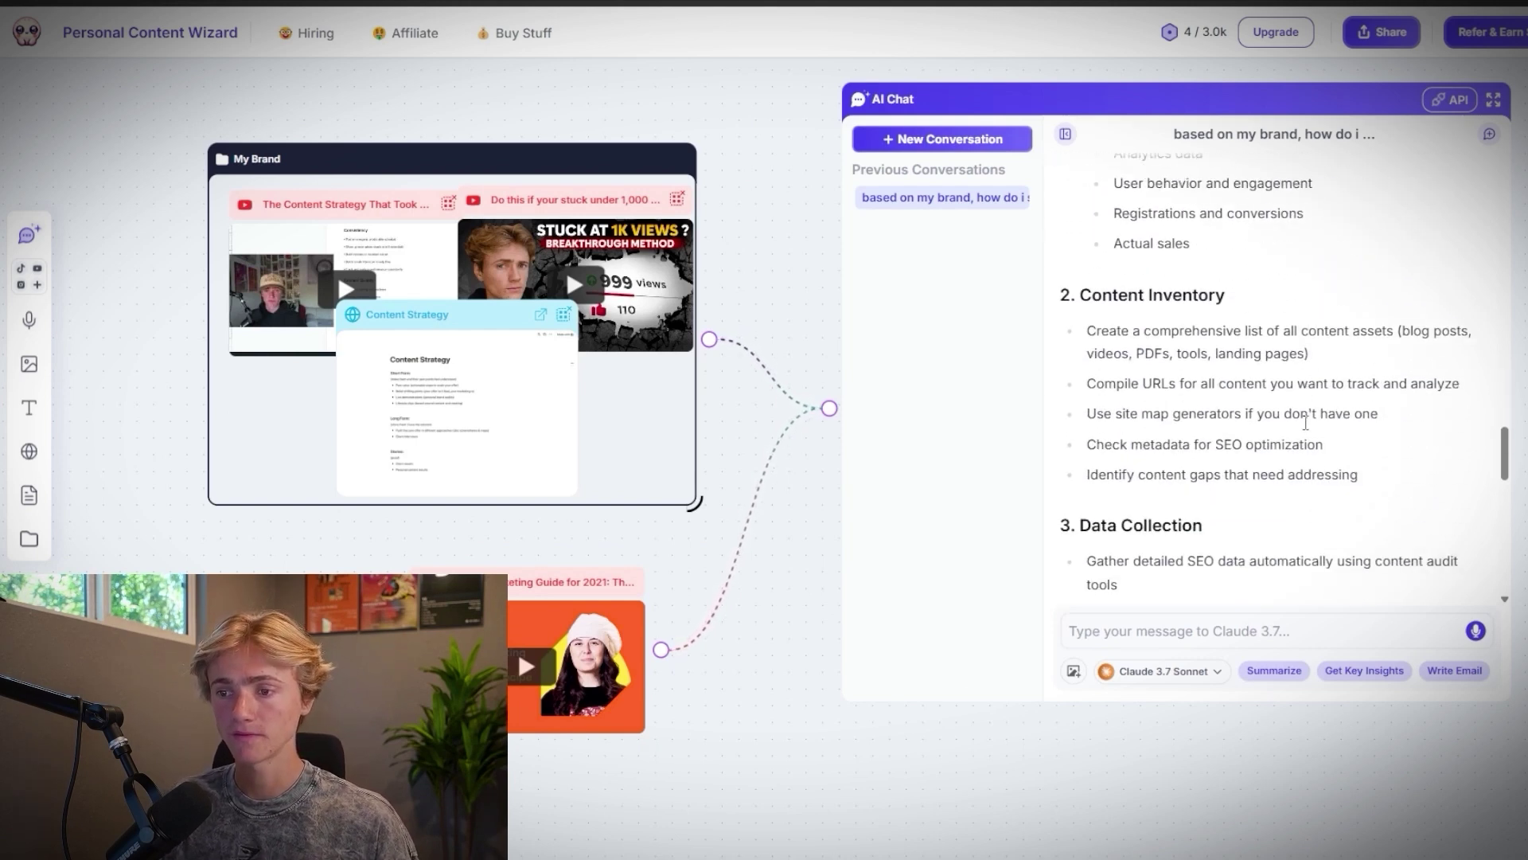
{"action": "scroll", "coordinate": [1302, 429], "scroll_direction": "down", "scroll_amount": 5}
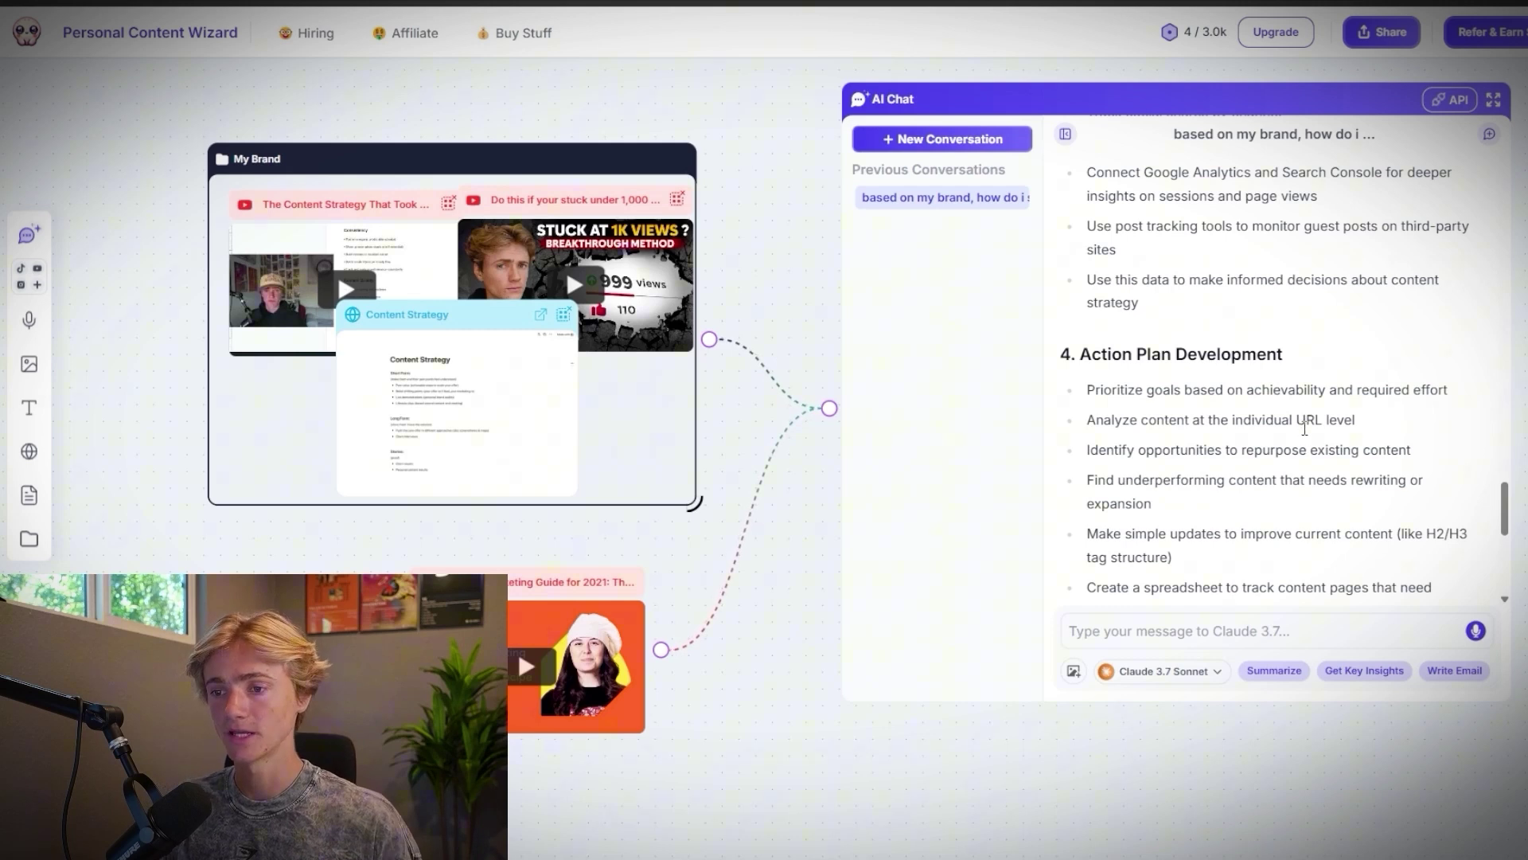
{"action": "scroll", "coordinate": [1304, 429], "scroll_direction": "up", "scroll_amount": 5}
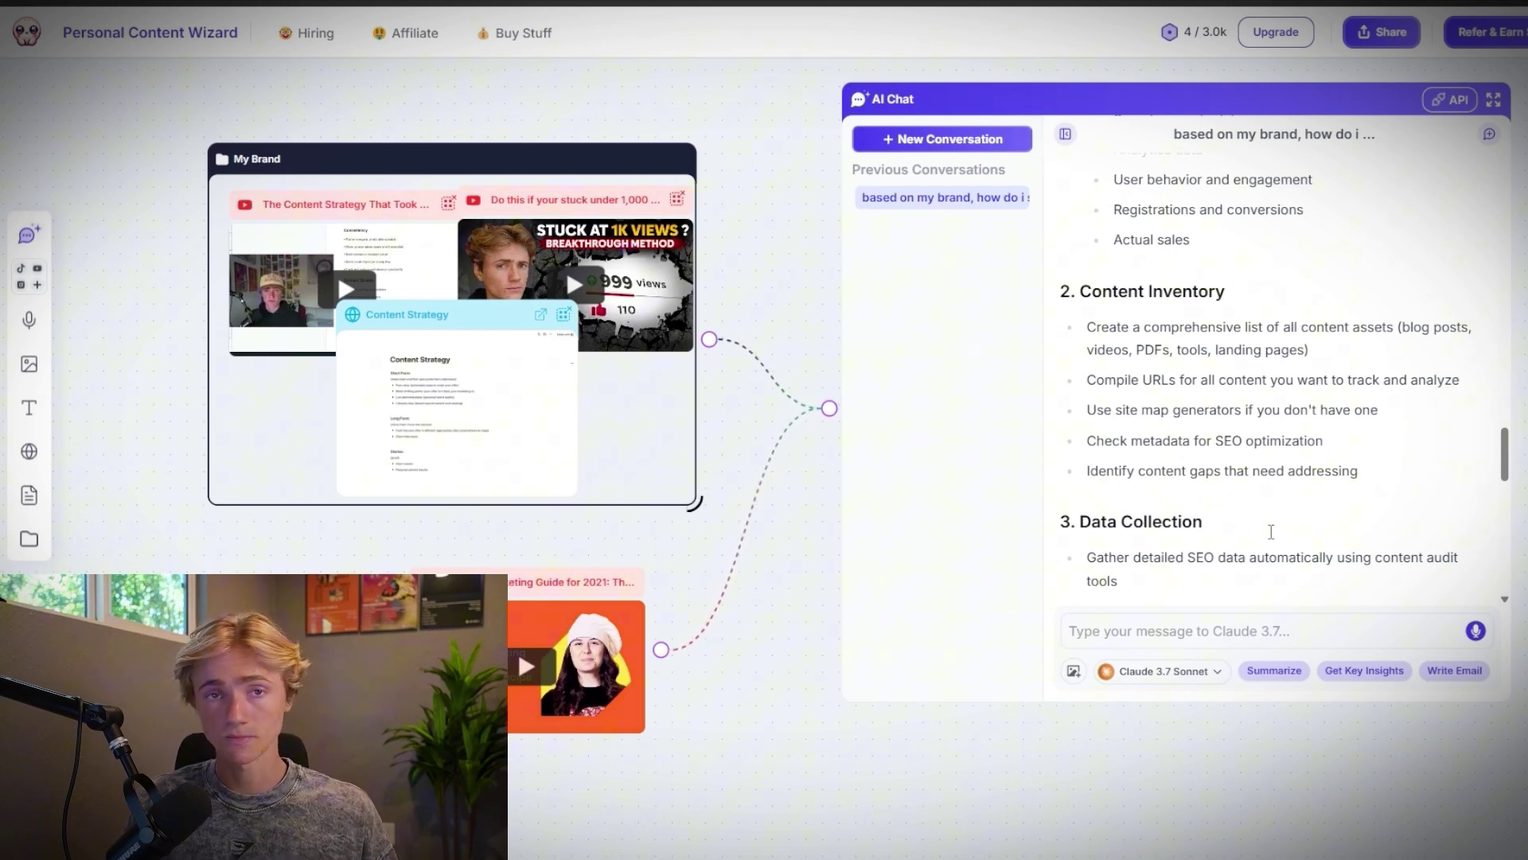
Ask the AI chat 'using my brand and tone, recreate' followed by the pasted 2021 guide video
{"action": "left_click", "coordinate": [1231, 621]}
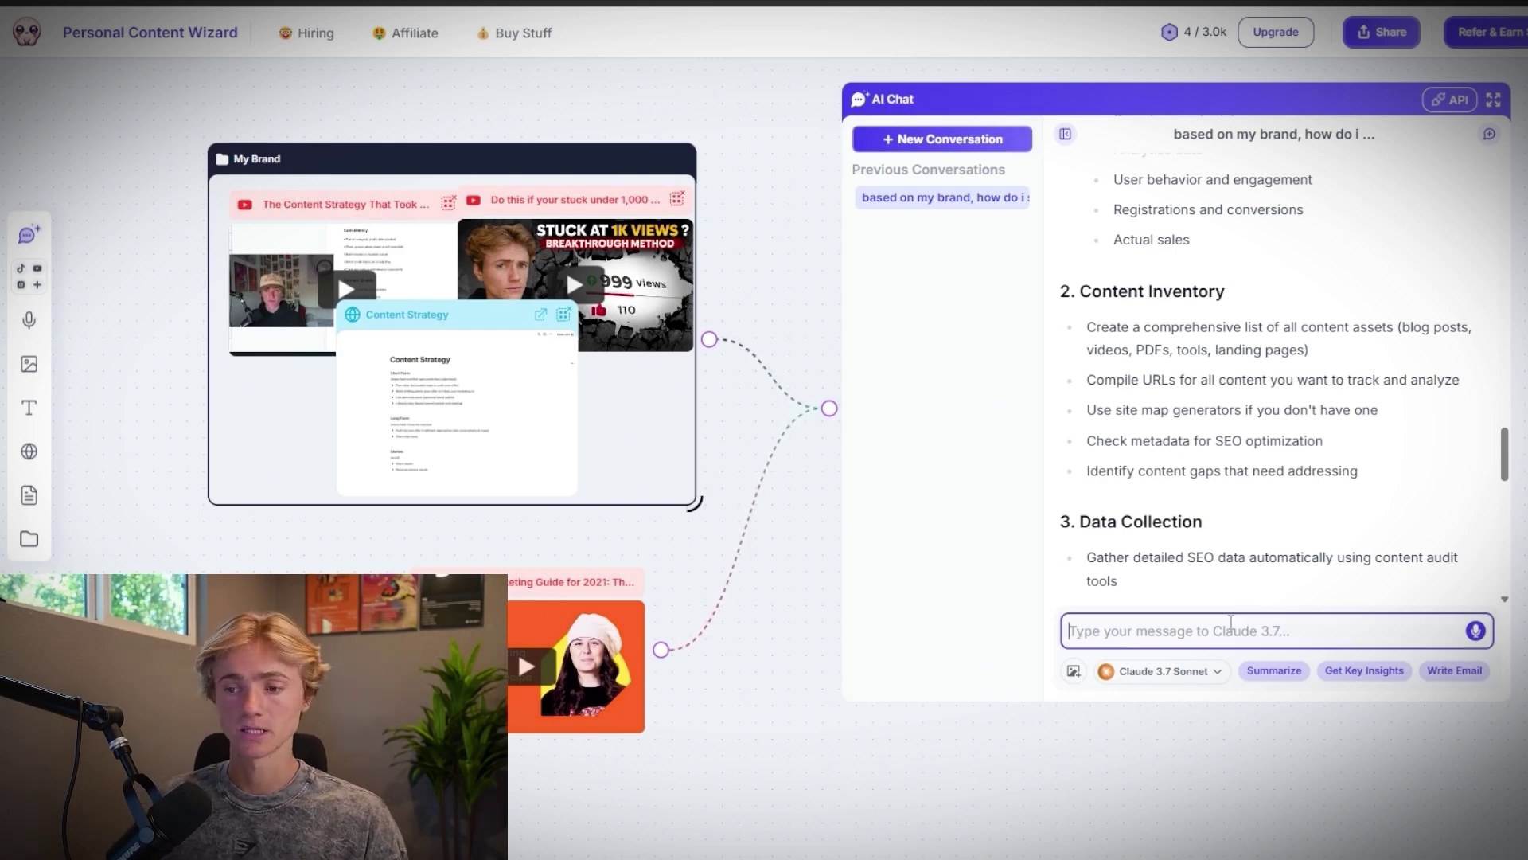
{"action": "type", "text": "using my brand"}
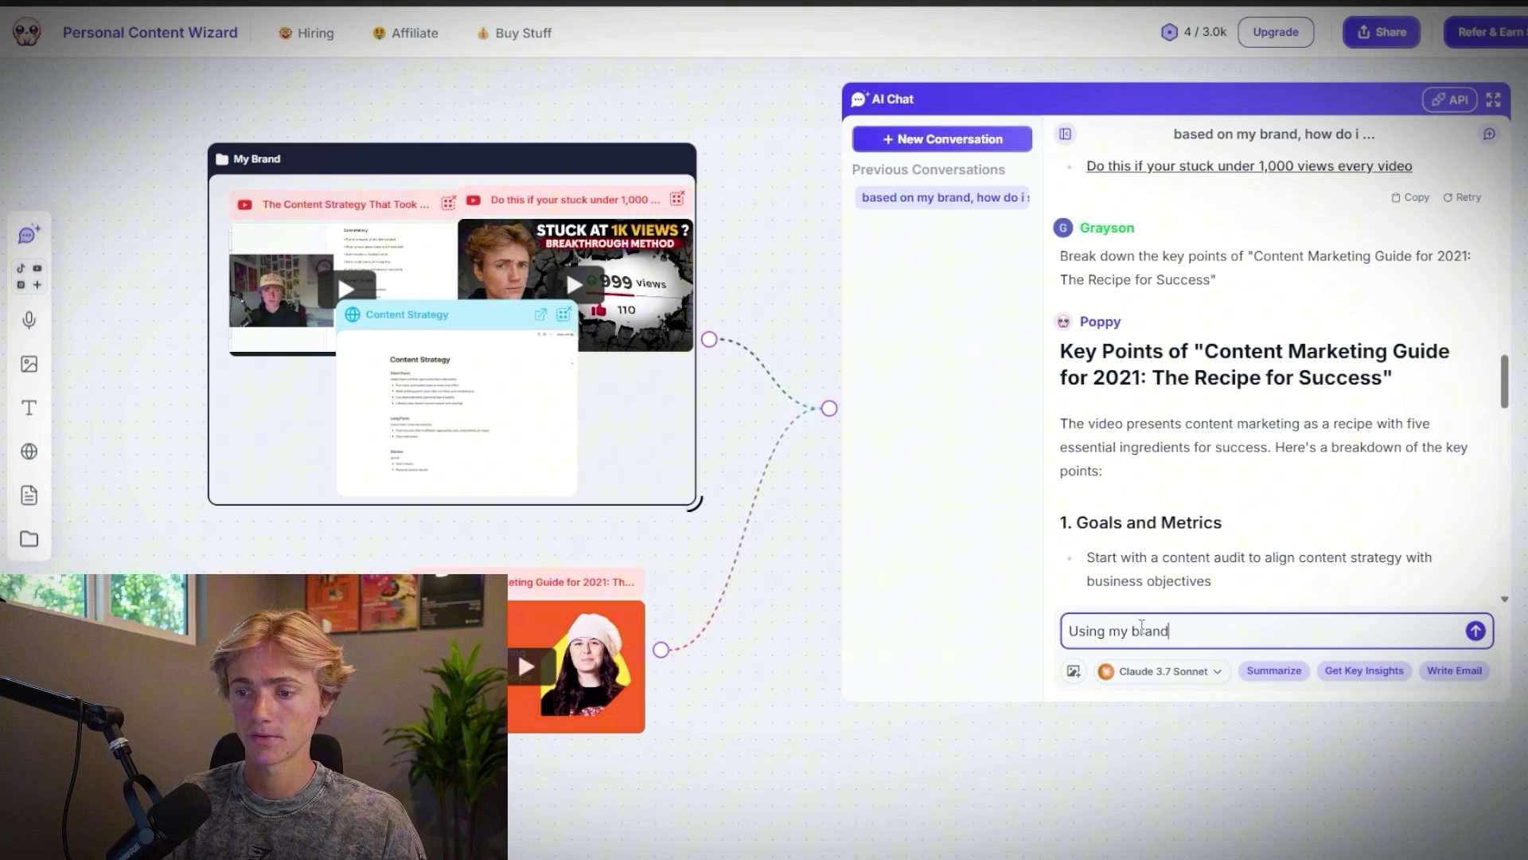
{"action": "type", "text": " and tone, recreate"}
{"action": "type", "text": "\"Content Marketing Guide for 2021: The Recipe for Success\""}
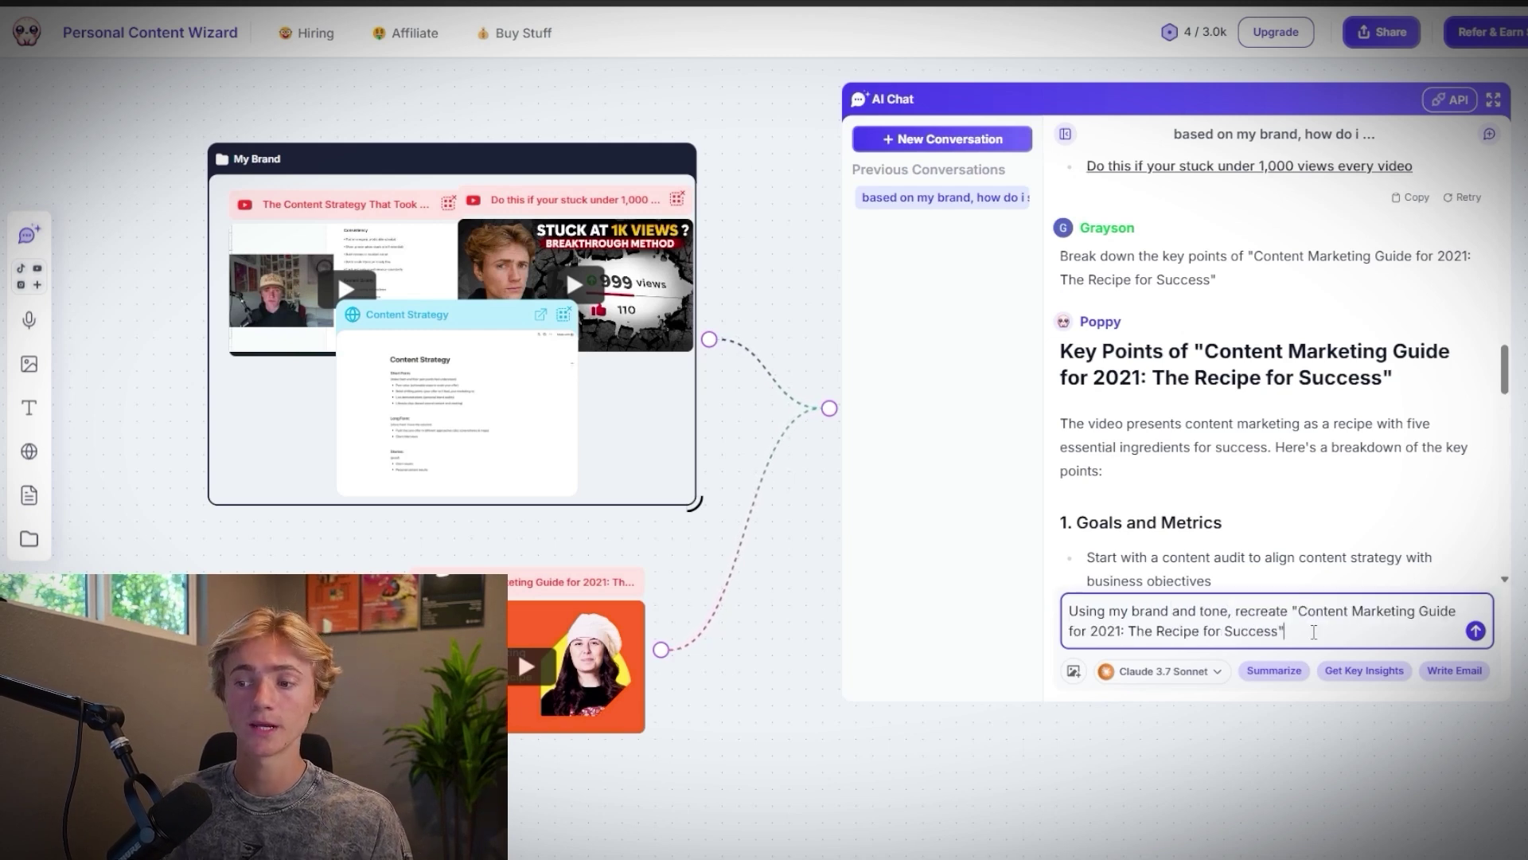
{"action": "key", "text": "Return"}
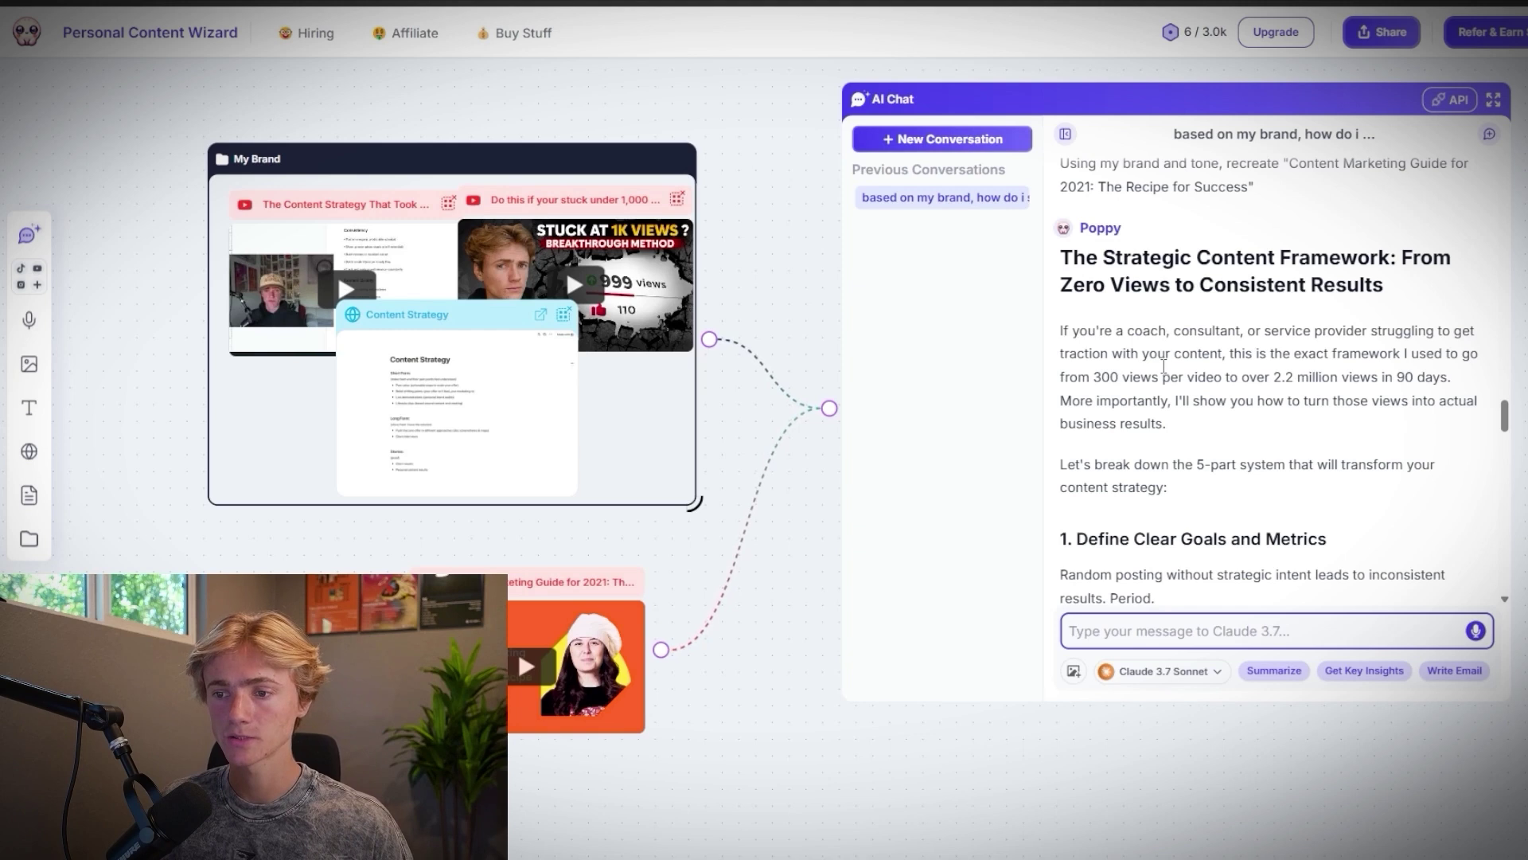
{"action": "scroll", "coordinate": [1164, 366], "scroll_direction": "down", "scroll_amount": 2}
{"action": "scroll", "coordinate": [1154, 363], "scroll_direction": "up", "scroll_amount": 2}
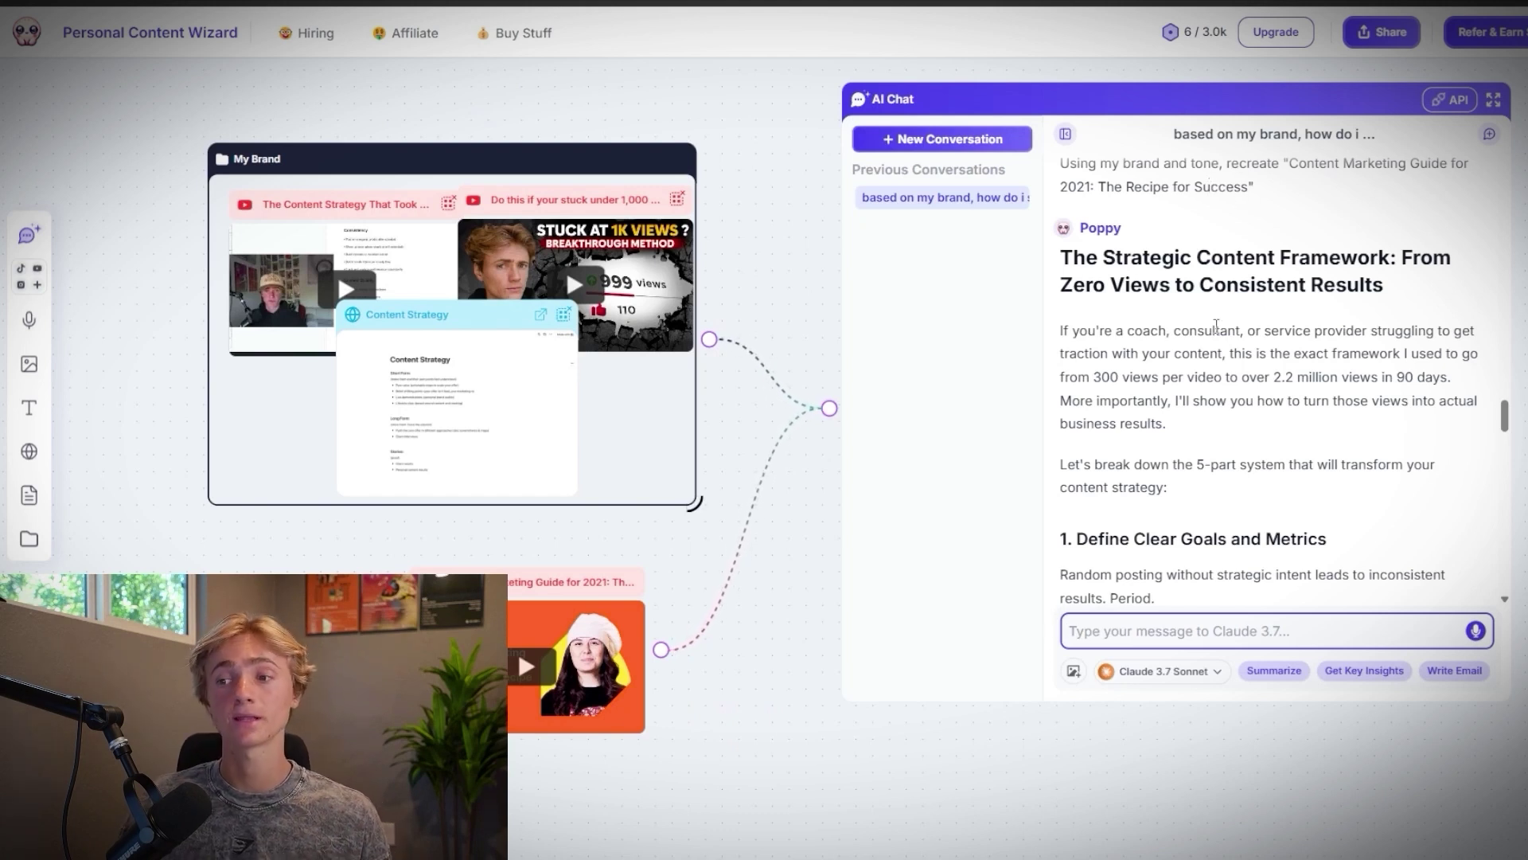
{"action": "scroll", "coordinate": [1233, 354], "scroll_direction": "down", "scroll_amount": 3}
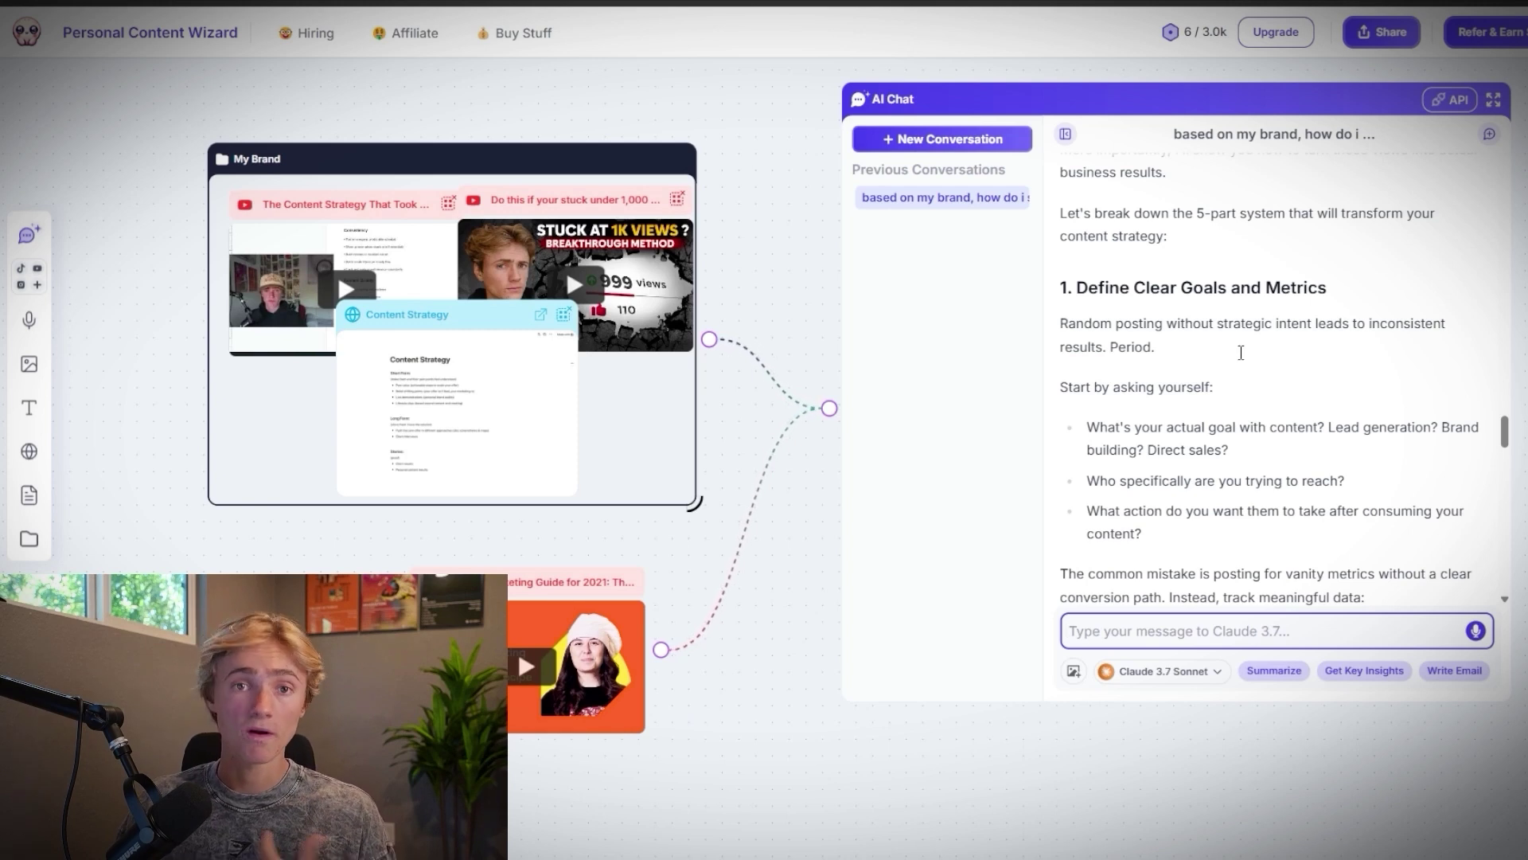
{"action": "scroll", "coordinate": [1267, 365], "scroll_direction": "down", "scroll_amount": 10}
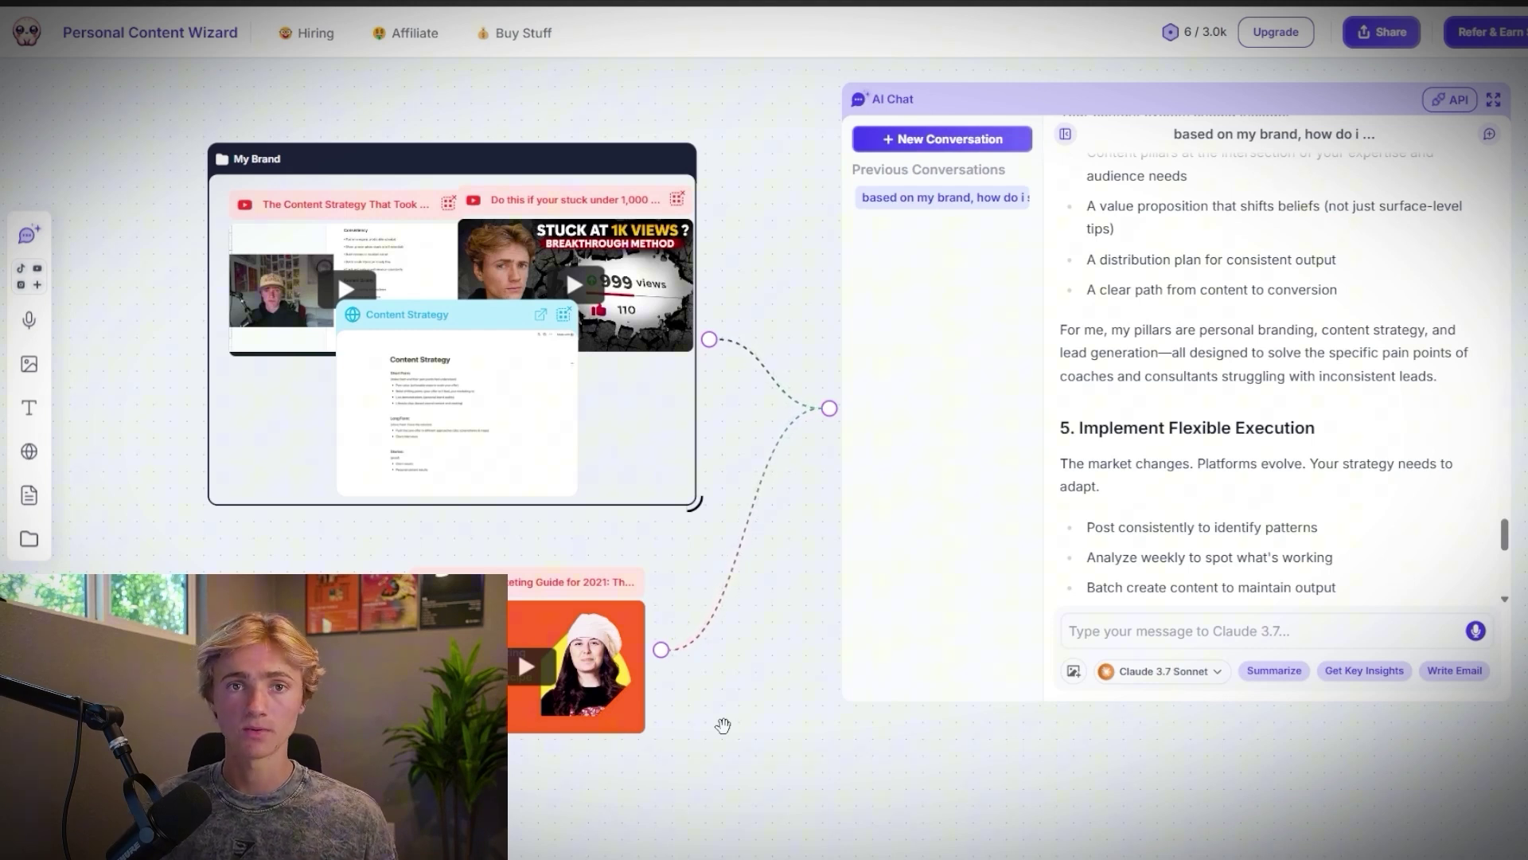
{"action": "scroll", "coordinate": [723, 725], "scroll_direction": "down", "scroll_amount": 3}
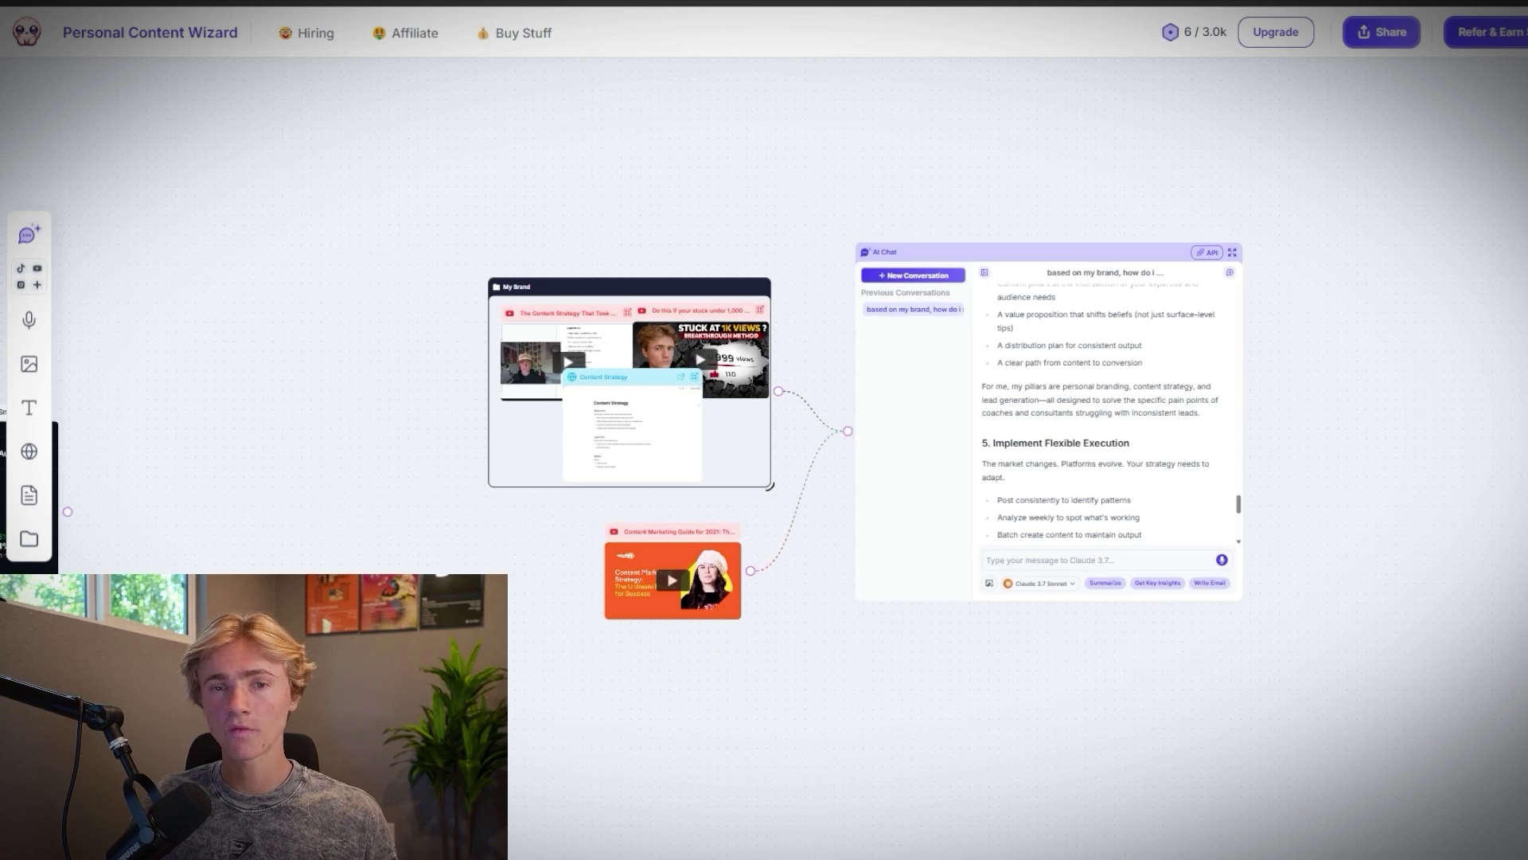
Zoom out to show the whole board with its testimonials, funnel, brand and YouTube groups
{"action": "scroll", "coordinate": [722, 630], "scroll_direction": "left", "scroll_amount": 10}
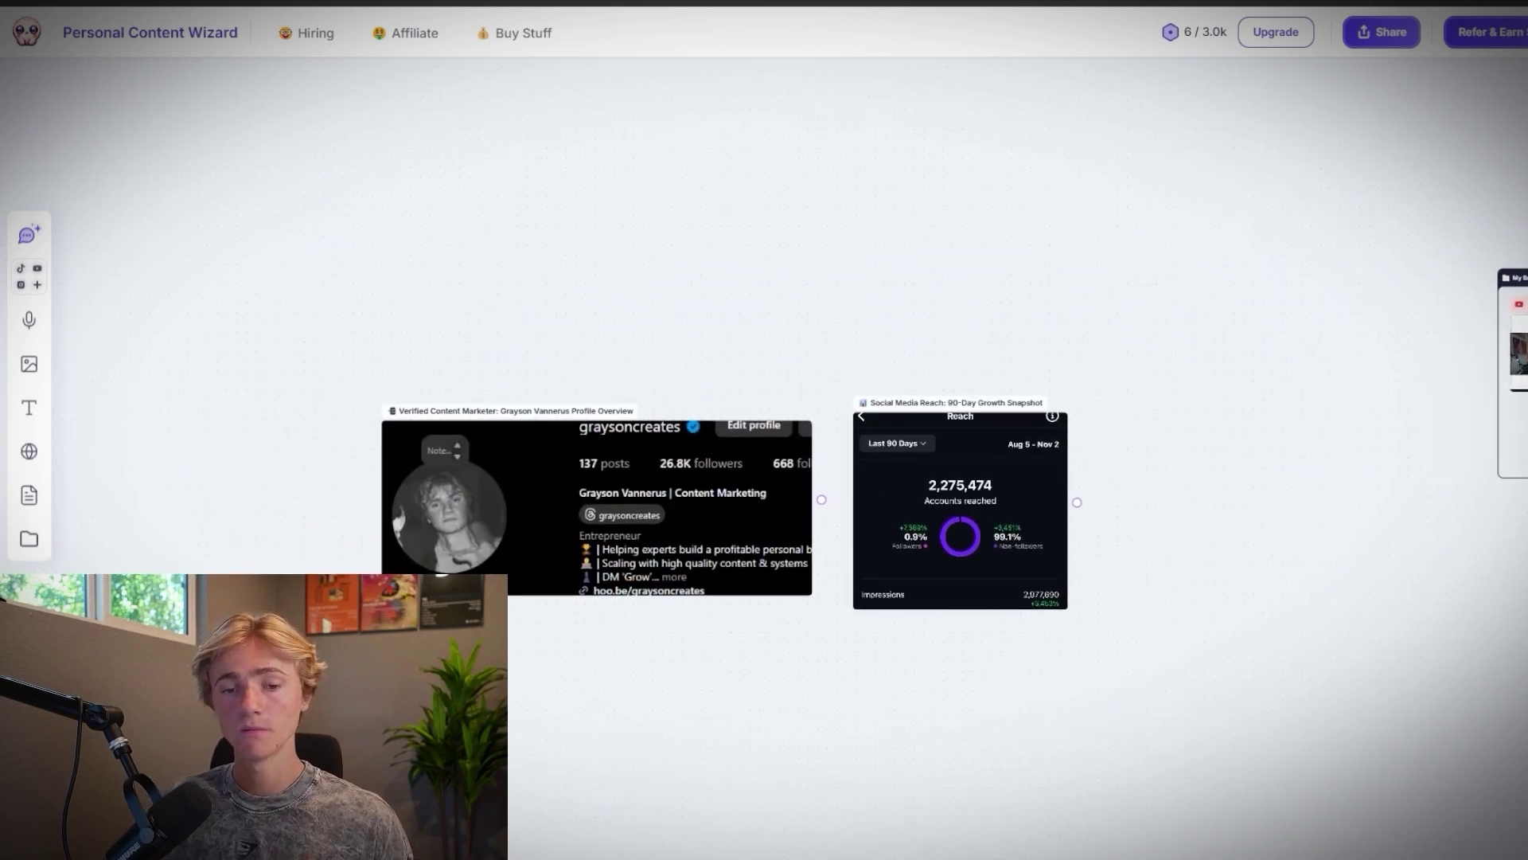
{"action": "scroll", "coordinate": [875, 465], "scroll_direction": "down", "scroll_amount": 2}
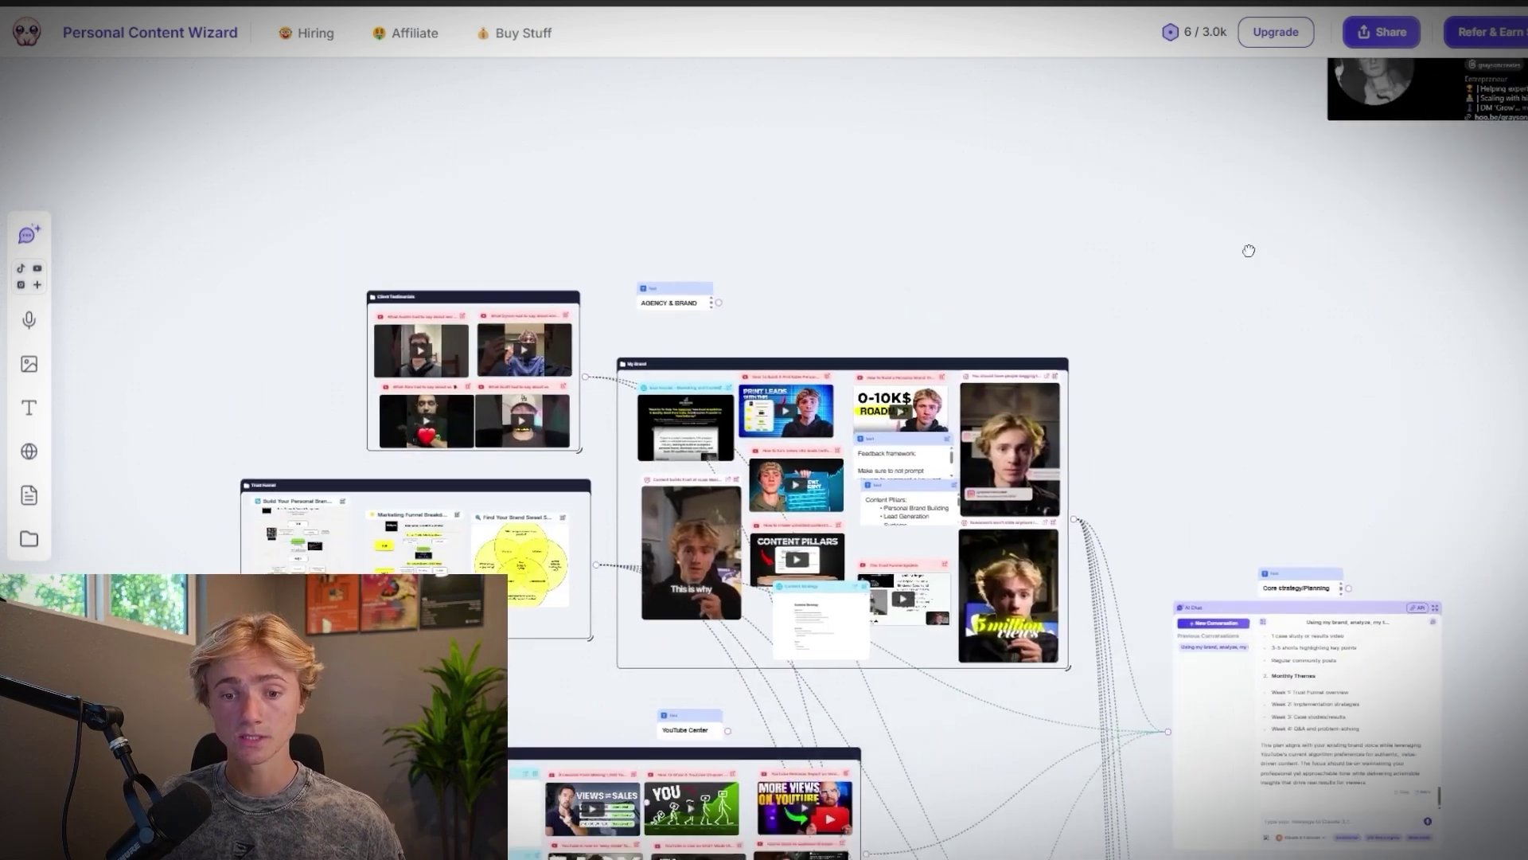
{"action": "scroll", "coordinate": [1247, 249], "scroll_direction": "down", "scroll_amount": 3}
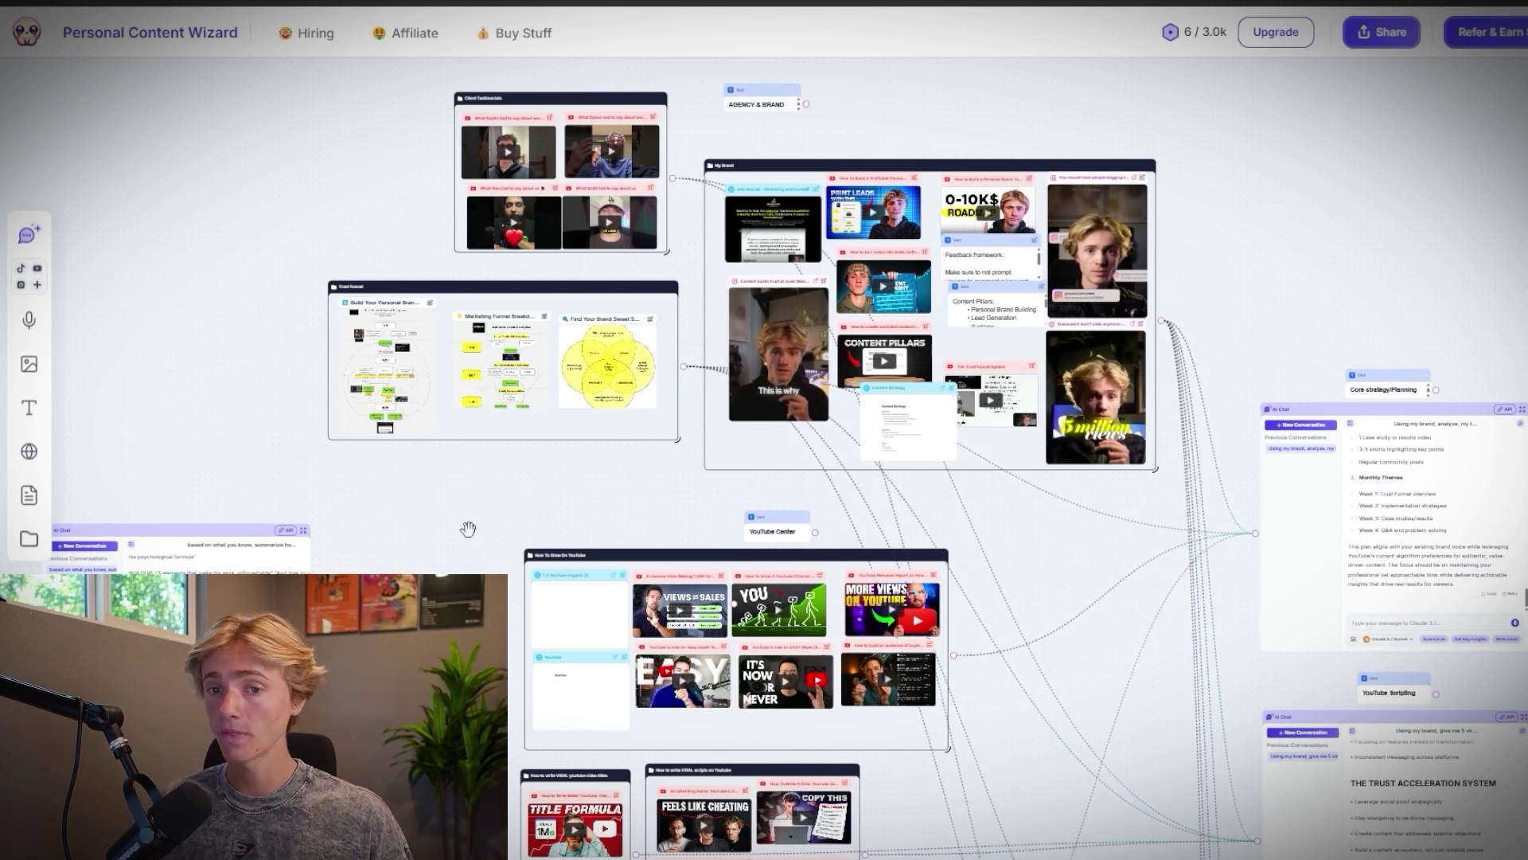
{"action": "scroll", "coordinate": [814, 336], "scroll_direction": "up", "scroll_amount": 5}
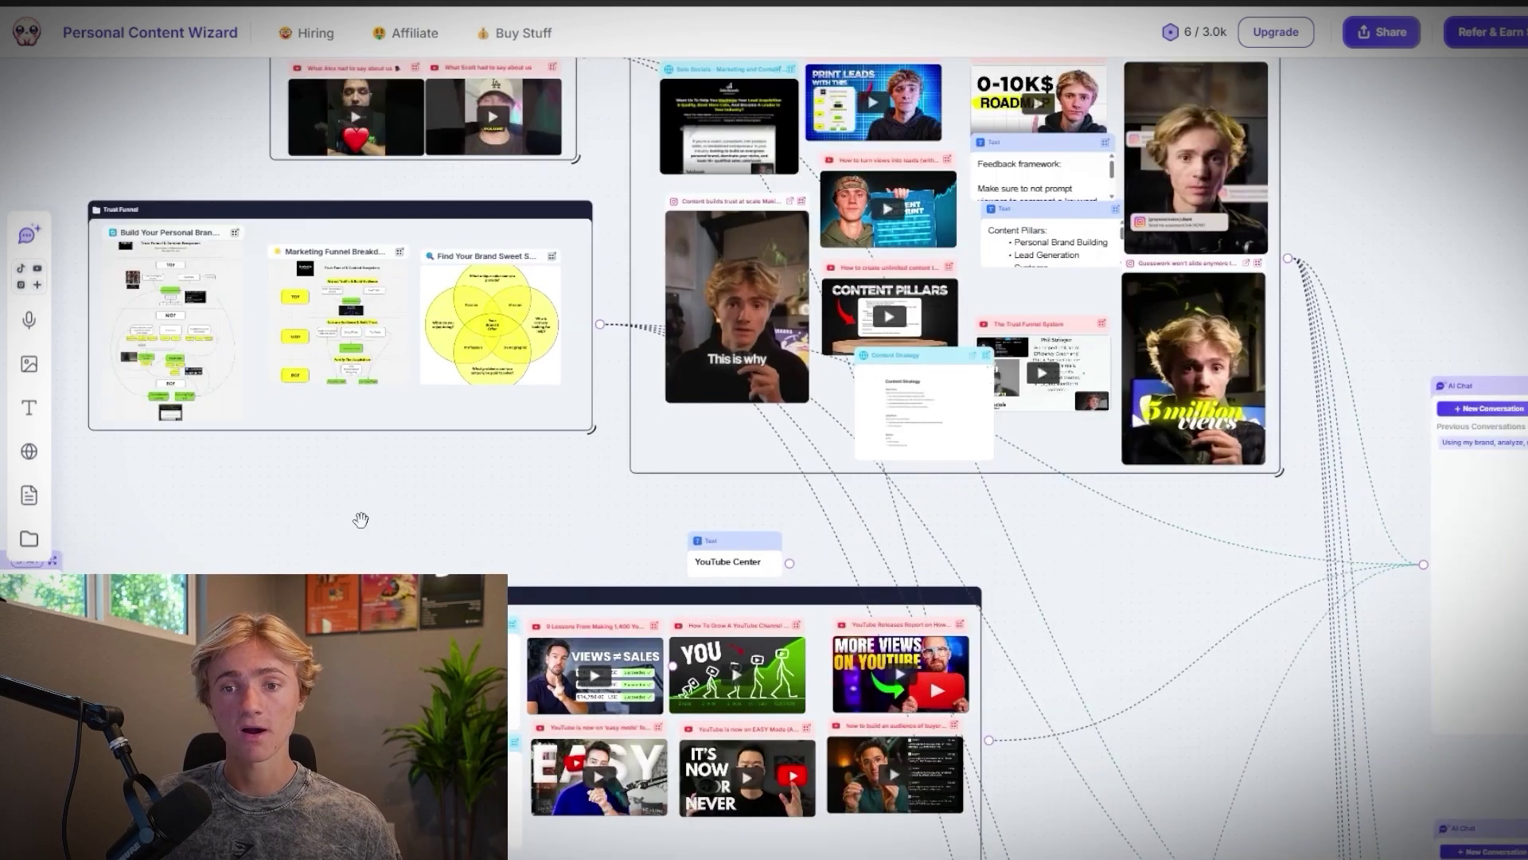
Pan down to the YouTube Center's growth, viral titles and viral scripts groups
{"action": "left_click_drag", "start_coordinate": [751, 526], "coordinate": [940, 718]}
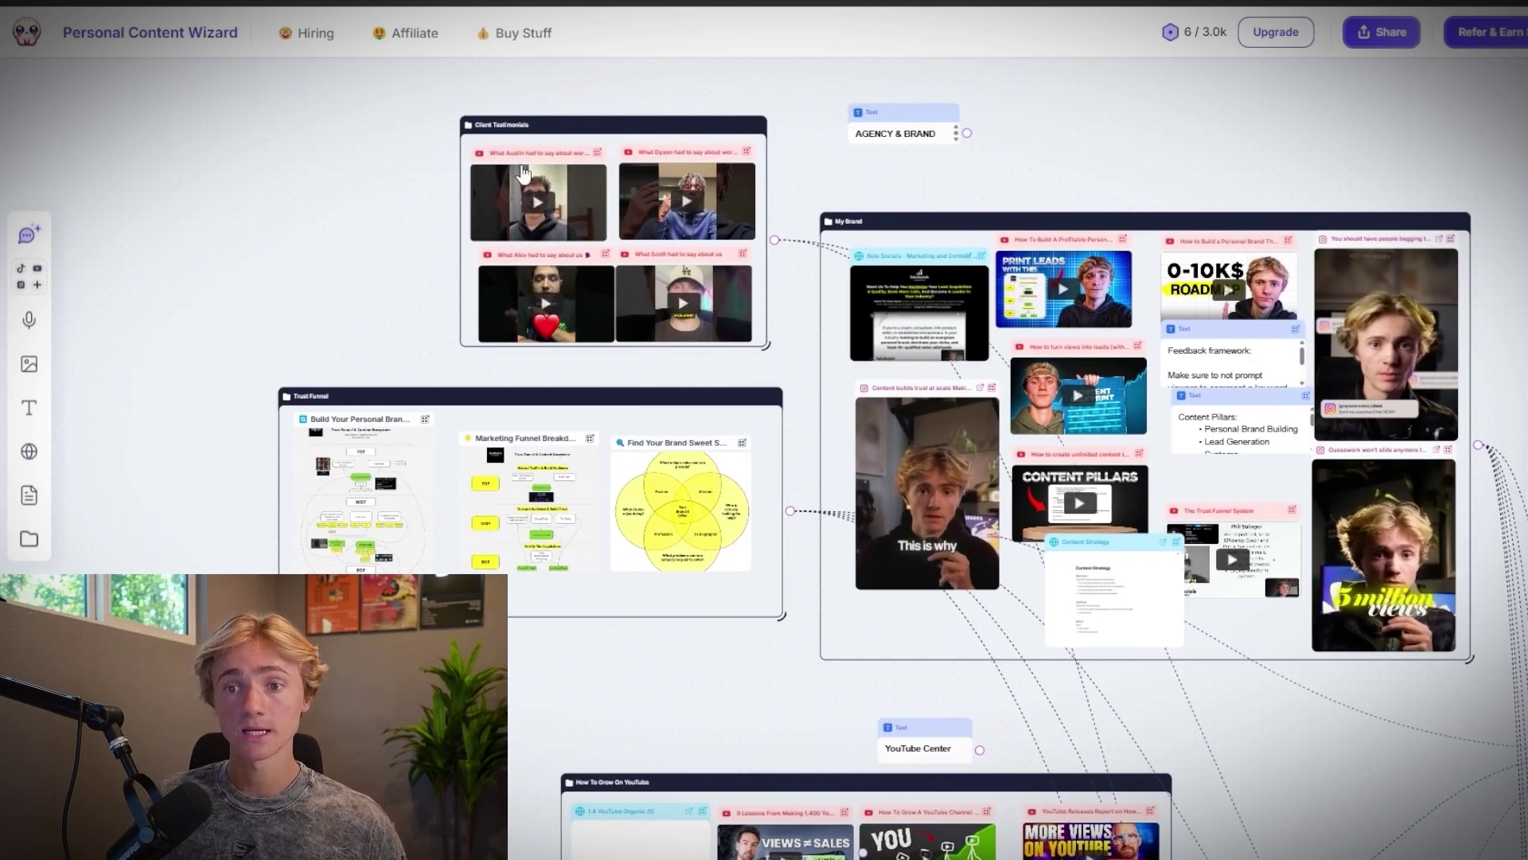
{"action": "left_click_drag", "start_coordinate": [539, 665], "coordinate": [92, 148]}
{"action": "left_click_drag", "start_coordinate": [675, 624], "coordinate": [715, 526]}
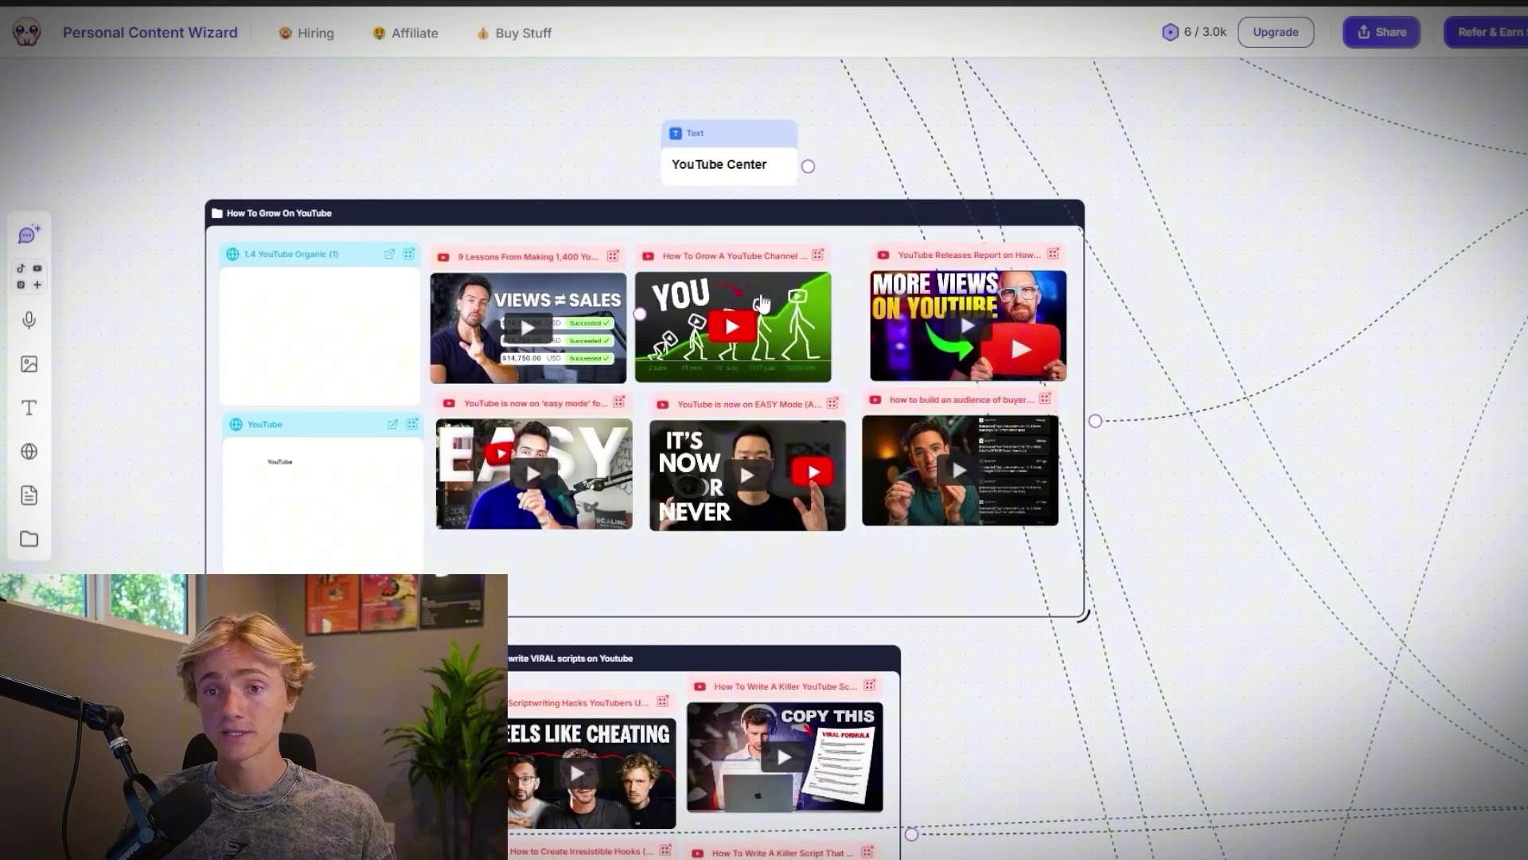
{"action": "scroll", "coordinate": [874, 458], "scroll_direction": "up", "scroll_amount": 2}
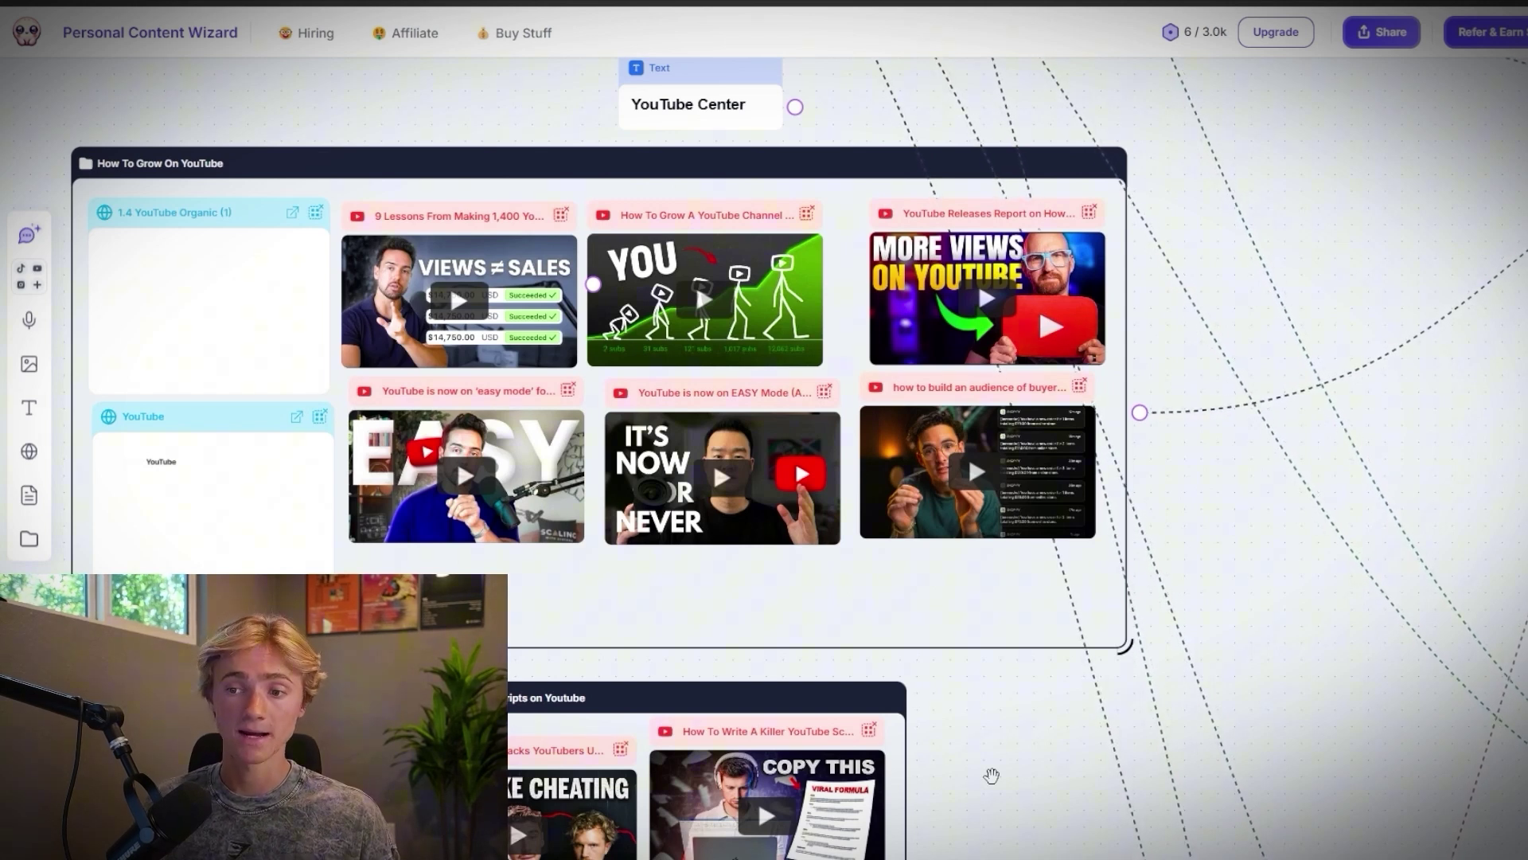
{"action": "scroll", "coordinate": [470, 498], "scroll_direction": "down", "scroll_amount": 5}
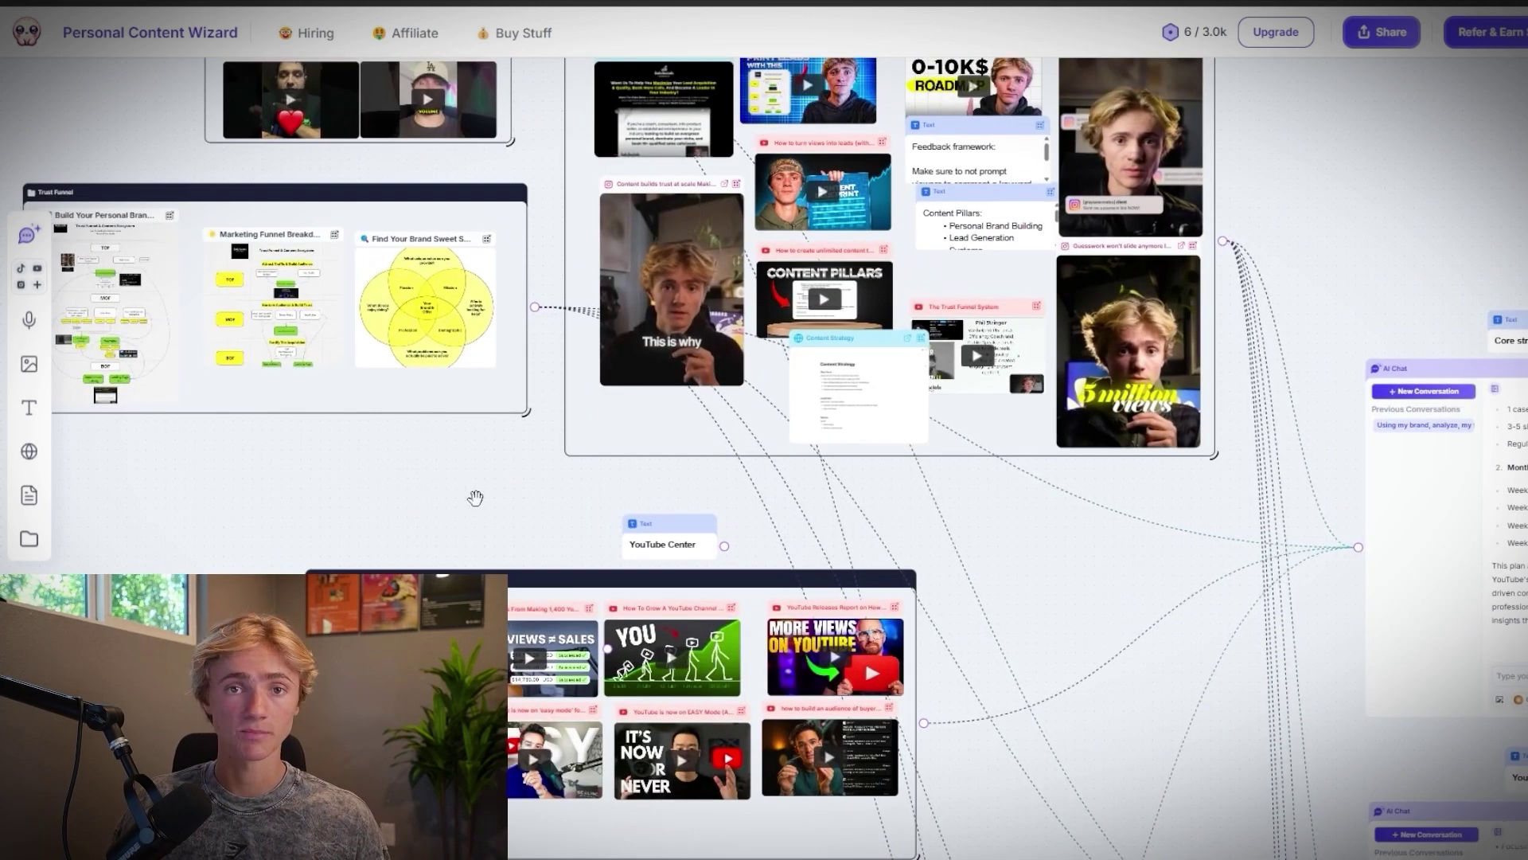
{"action": "scroll", "coordinate": [466, 347], "scroll_direction": "down", "scroll_amount": 2}
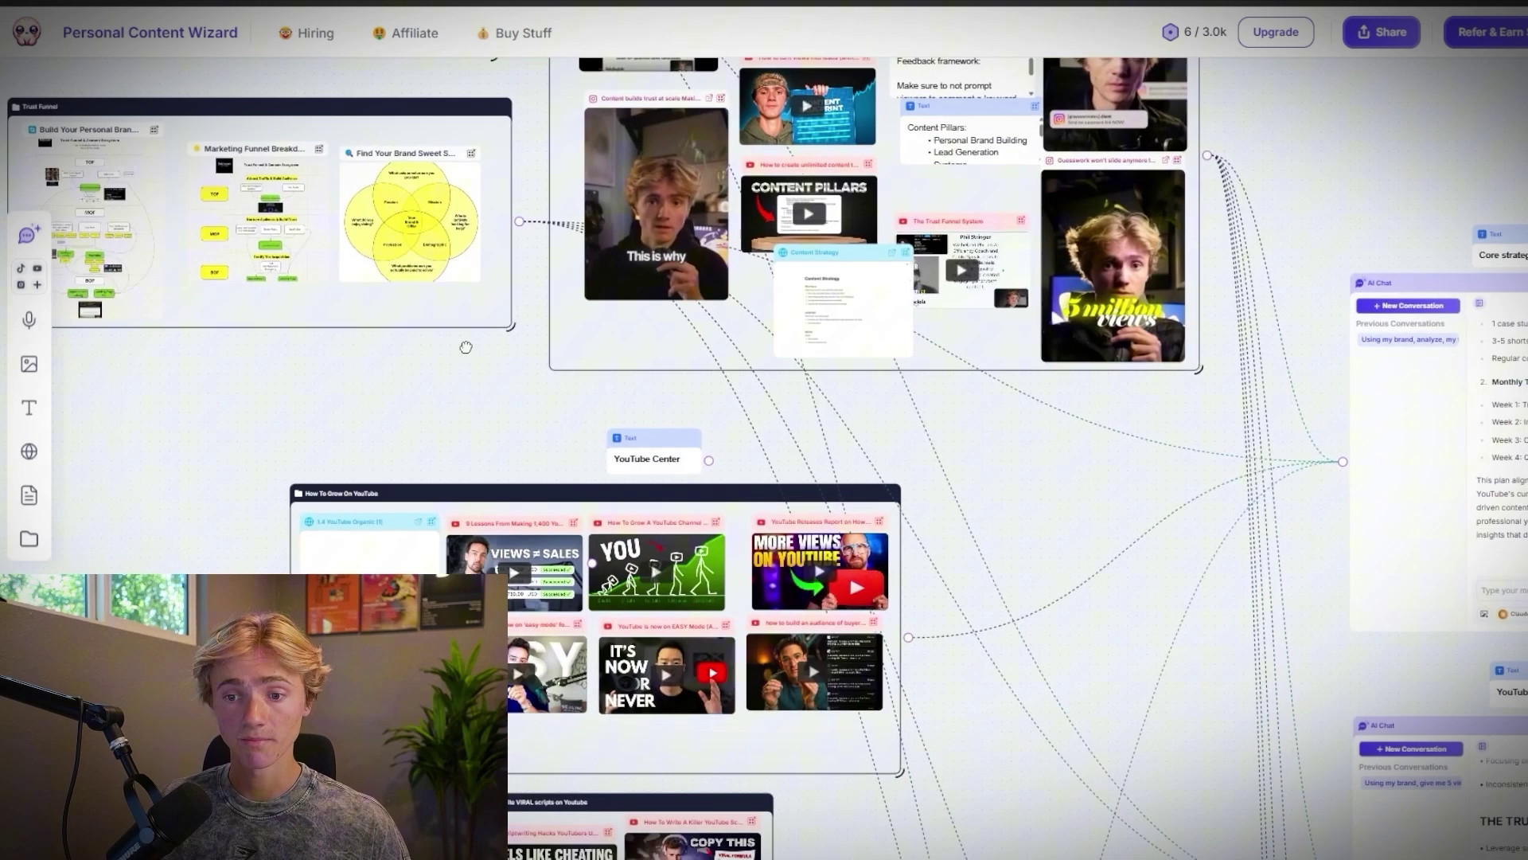
{"action": "scroll", "coordinate": [465, 347], "scroll_direction": "down", "scroll_amount": 3}
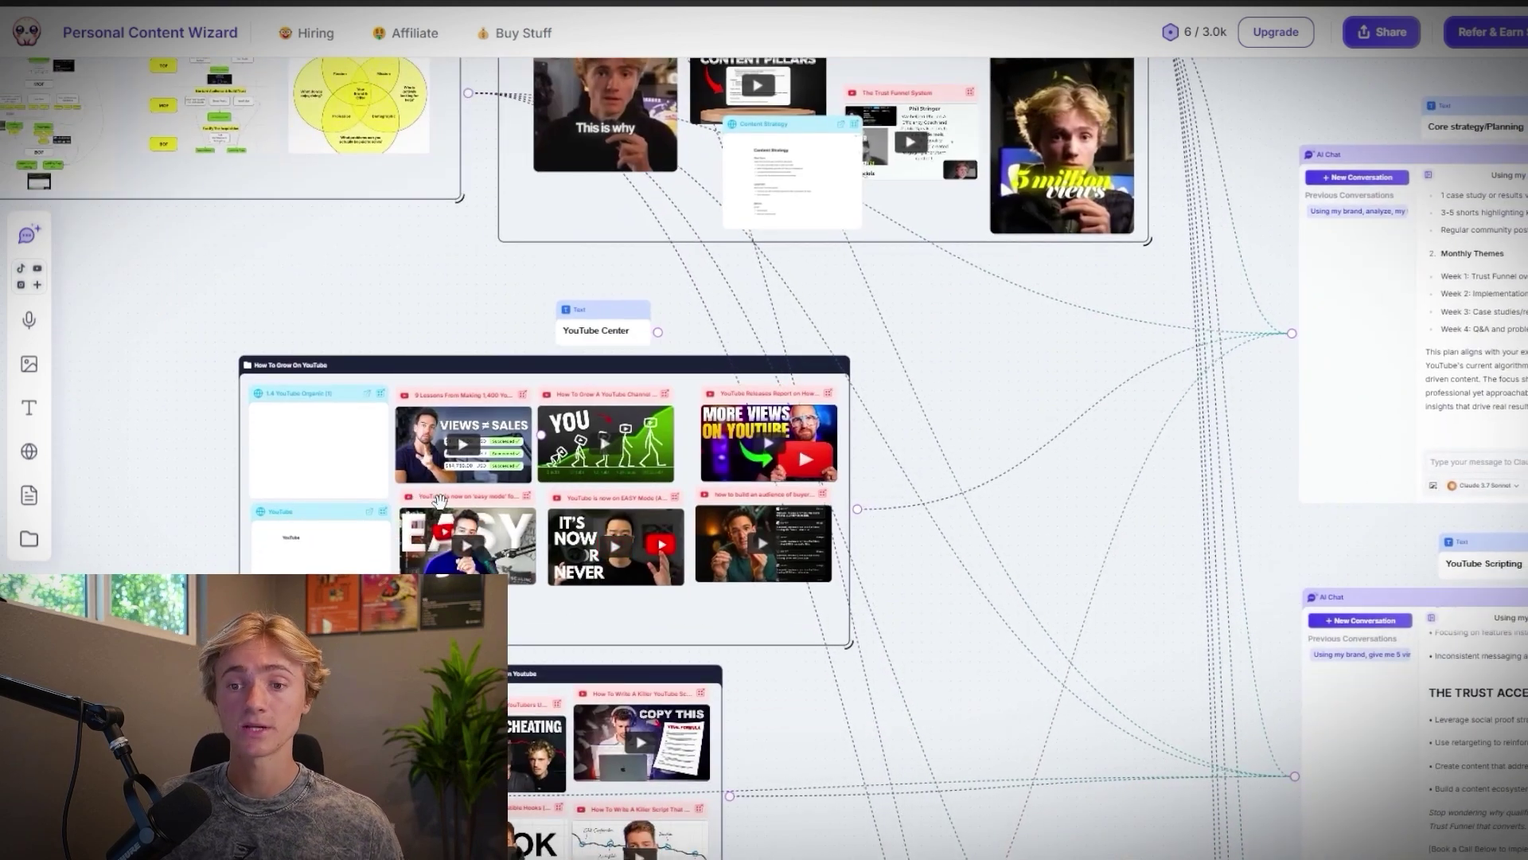
{"action": "scroll", "coordinate": [870, 539], "scroll_direction": "right", "scroll_amount": 3}
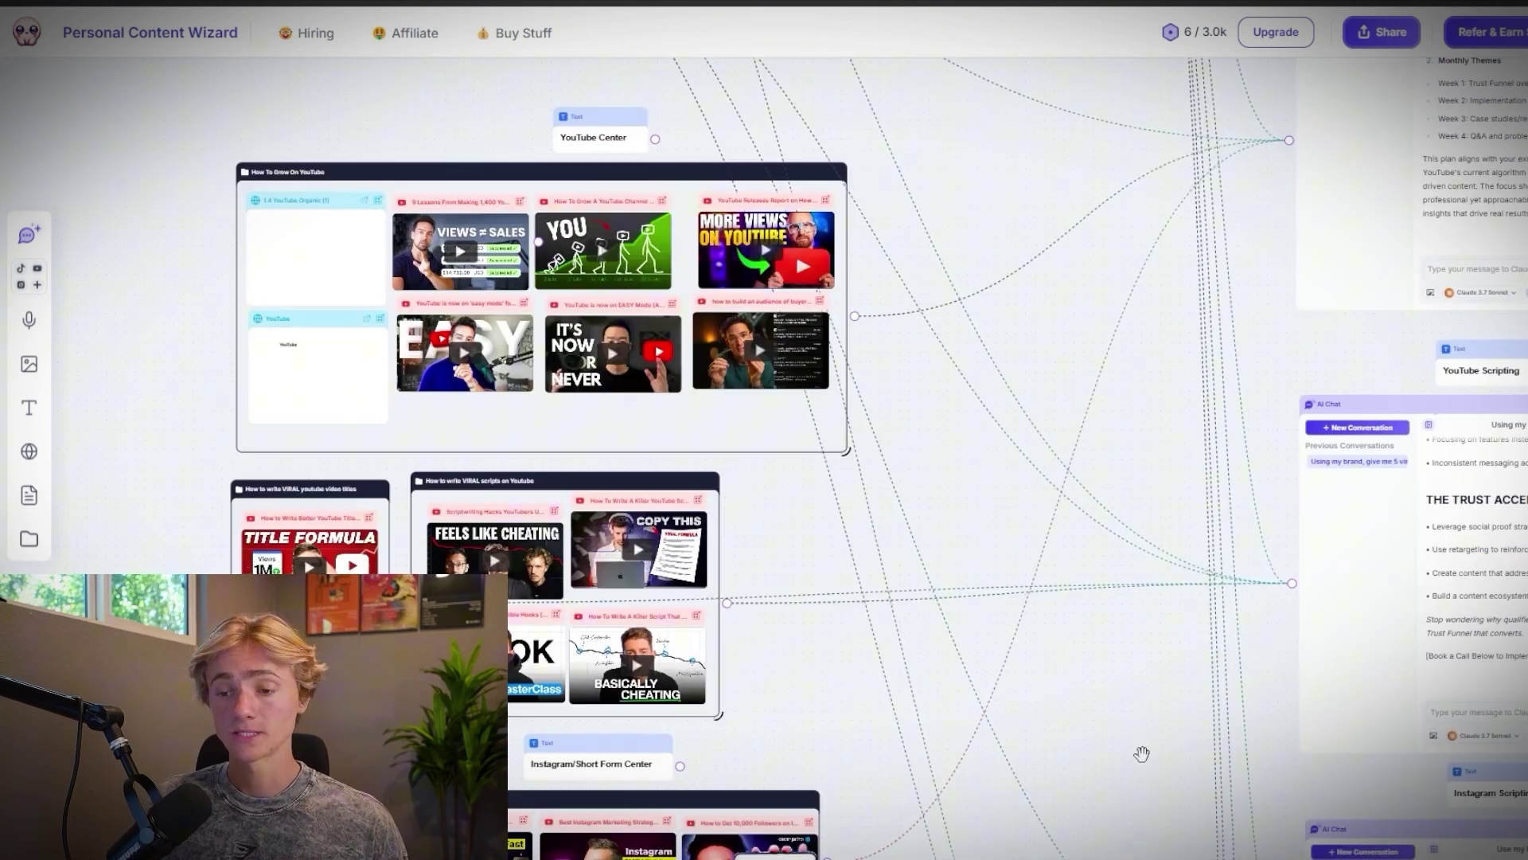
{"action": "left_click_drag", "start_coordinate": [1143, 754], "coordinate": [1153, 289]}
Pan past the Instagram, Meta Ads, Email, Thumbnail and VSL sections to the Analytics Center
{"action": "left_click_drag", "start_coordinate": [887, 597], "coordinate": [852, 166]}
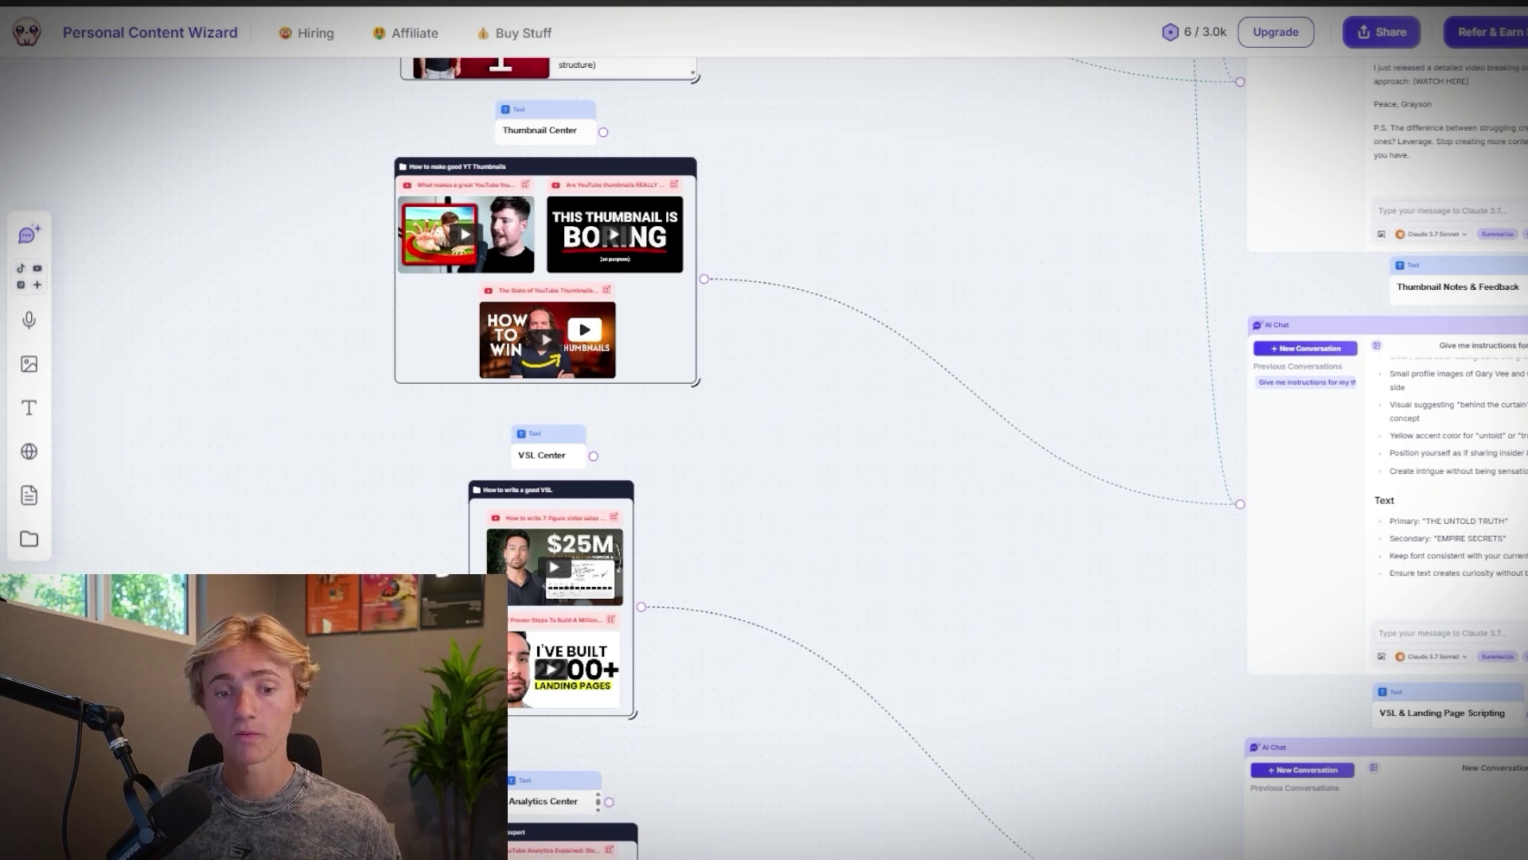
{"action": "scroll", "coordinate": [536, 203], "scroll_direction": "down", "scroll_amount": 4}
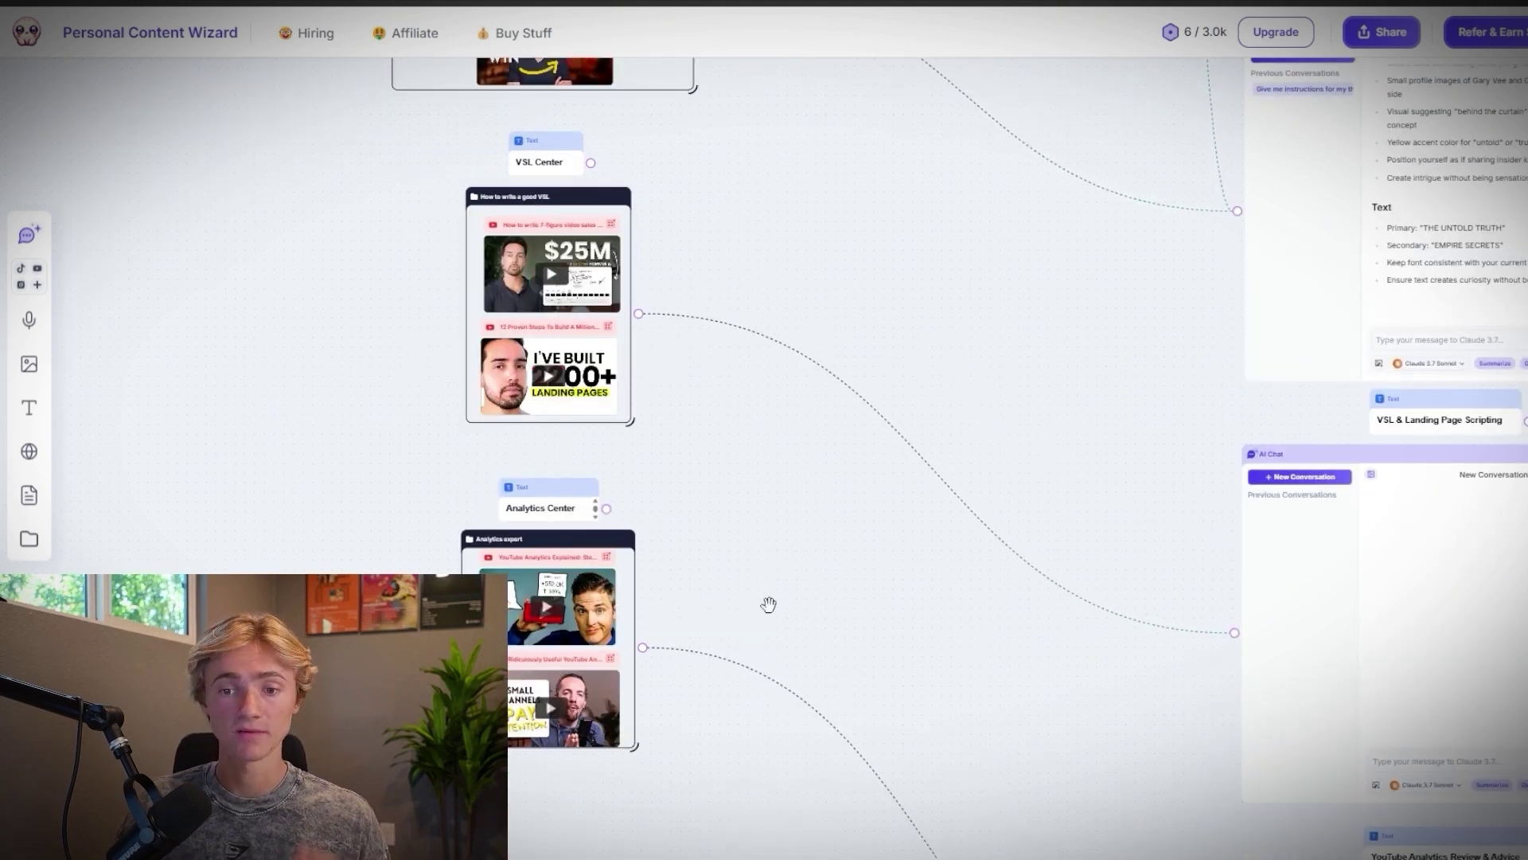
{"action": "scroll", "coordinate": [772, 605], "scroll_direction": "down", "scroll_amount": 5}
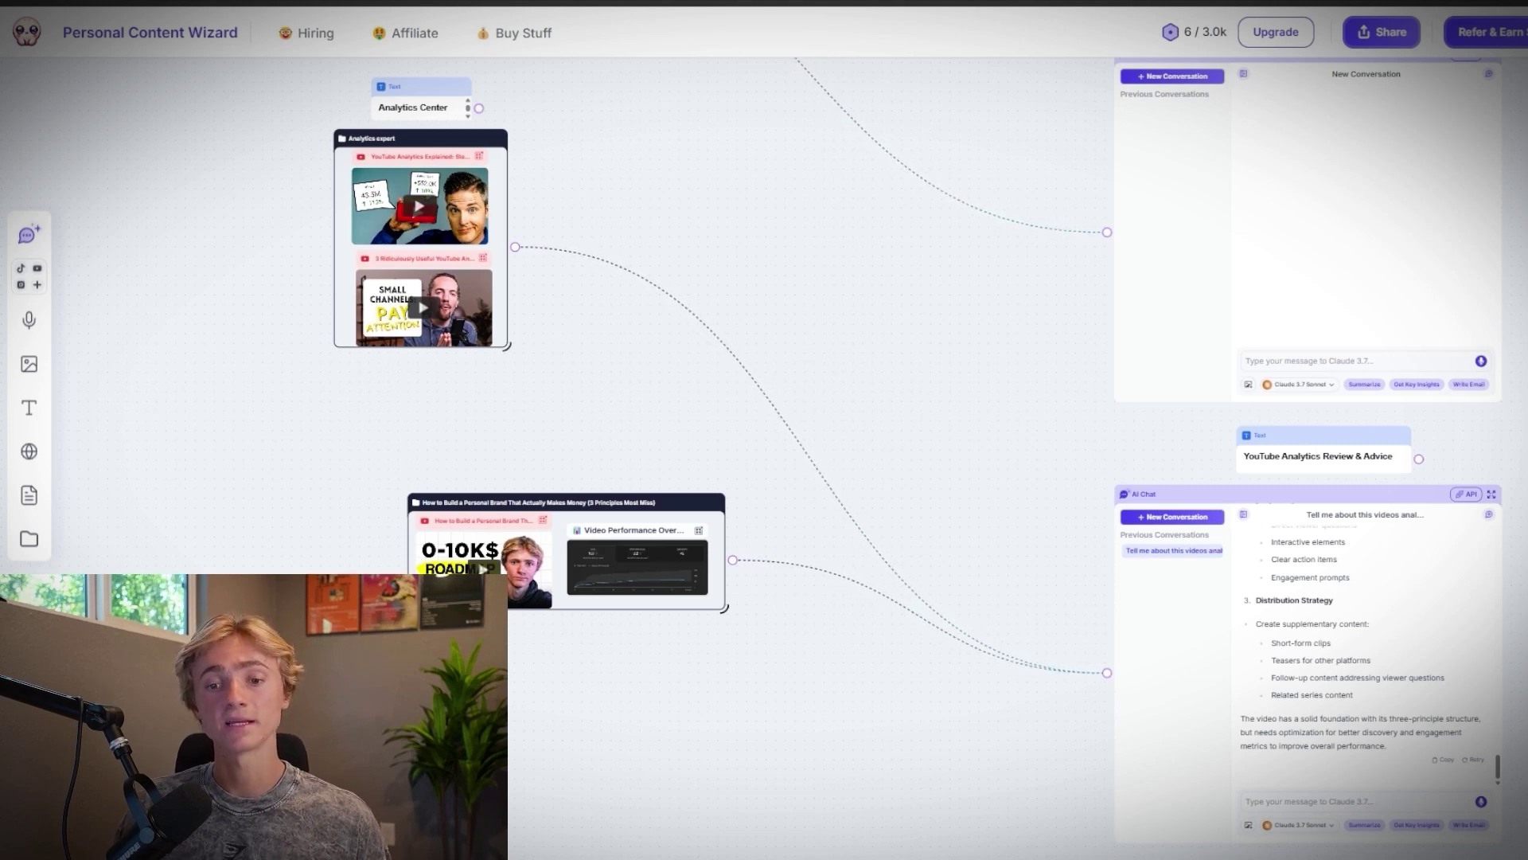
{"action": "scroll", "coordinate": [705, 396], "scroll_direction": "up", "scroll_amount": 5}
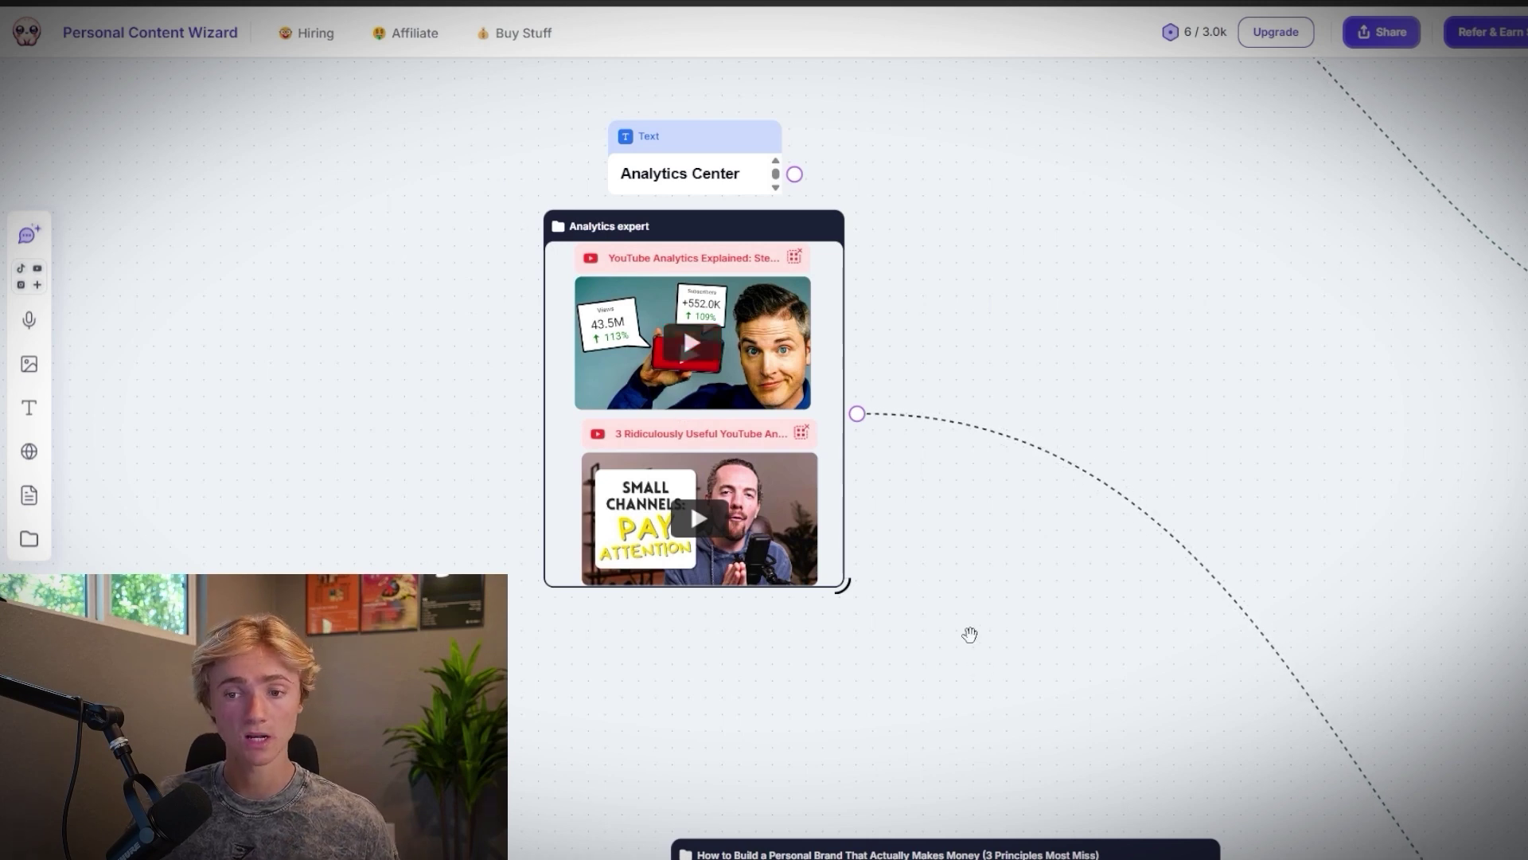
Pan the board over to the YouTube Analytics Review & Advice chat showing its distribution and optimization advice
{"action": "left_click_drag", "start_coordinate": [968, 635], "coordinate": [774, 201]}
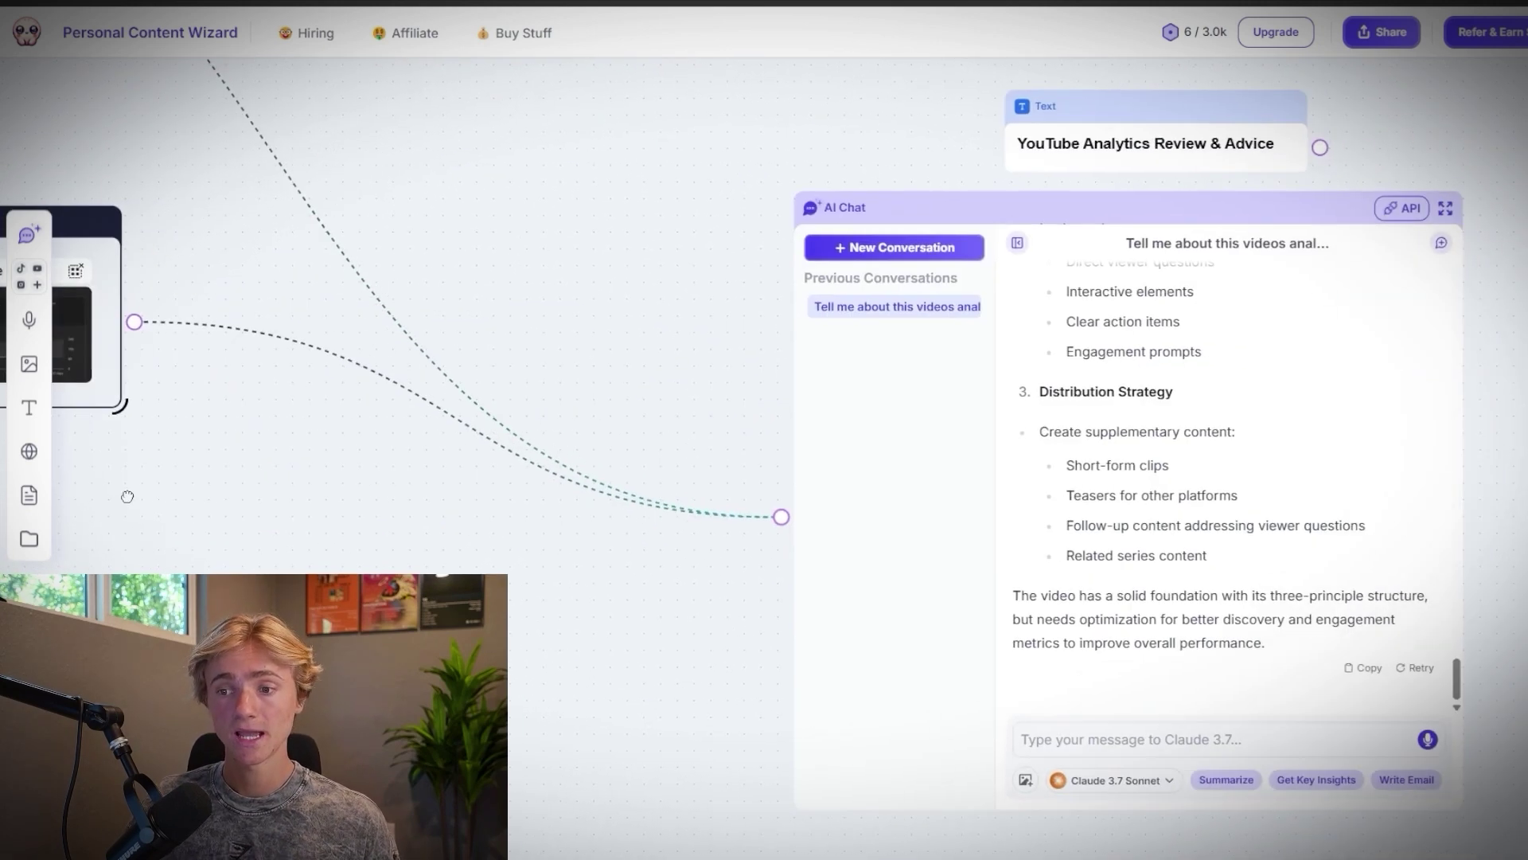
{"action": "left_click_drag", "start_coordinate": [457, 413], "coordinate": [335, 392]}
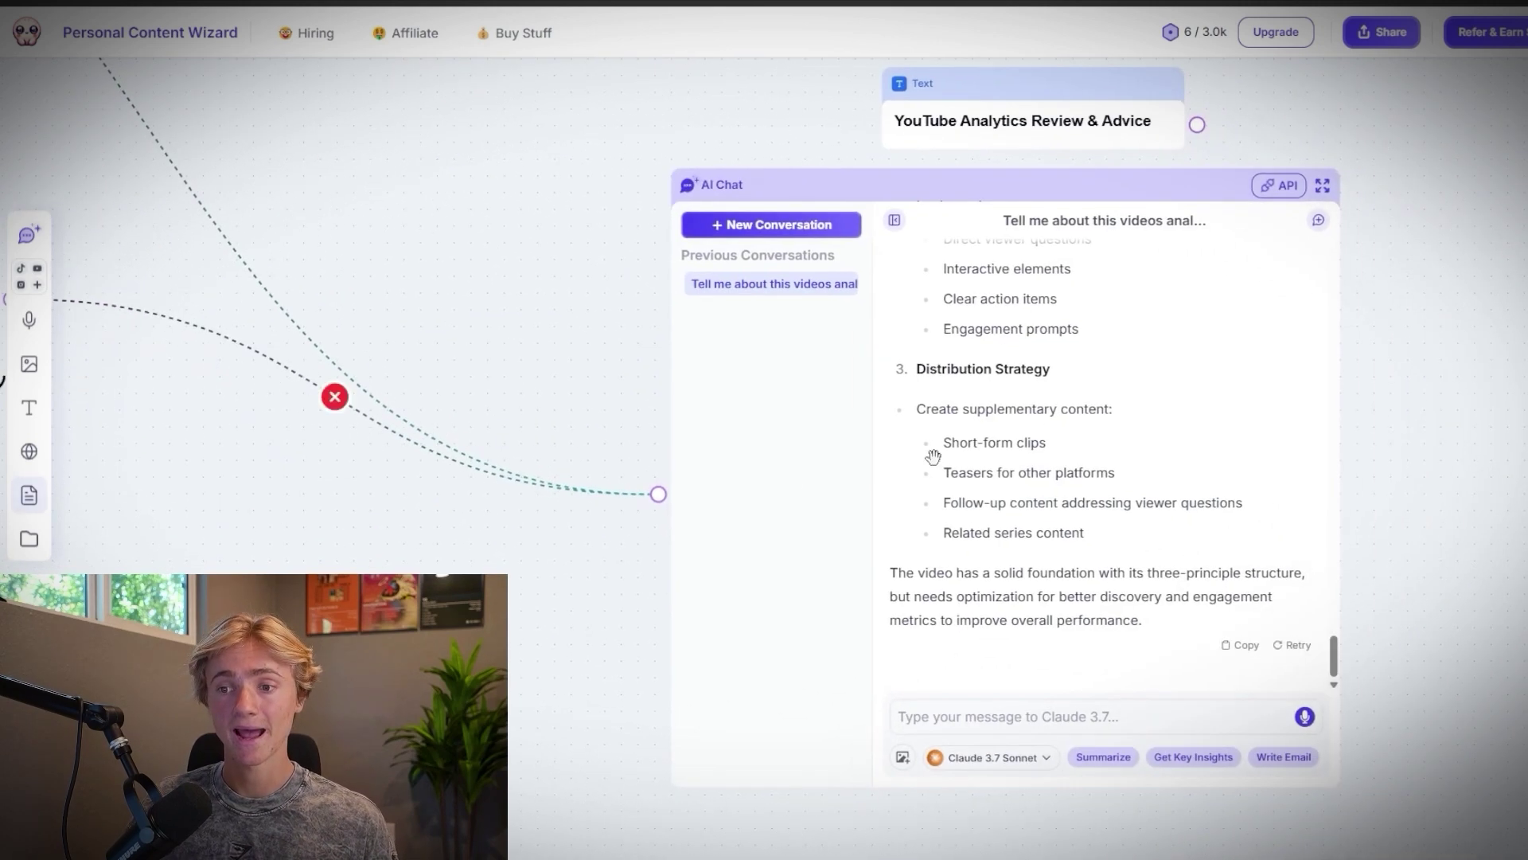
{"action": "mouse_move", "coordinate": [481, 290]}
{"action": "left_mouse_down"}
{"action": "mouse_move", "coordinate": [539, 319]}
{"action": "mouse_move", "coordinate": [456, 294]}
{"action": "left_mouse_up"}
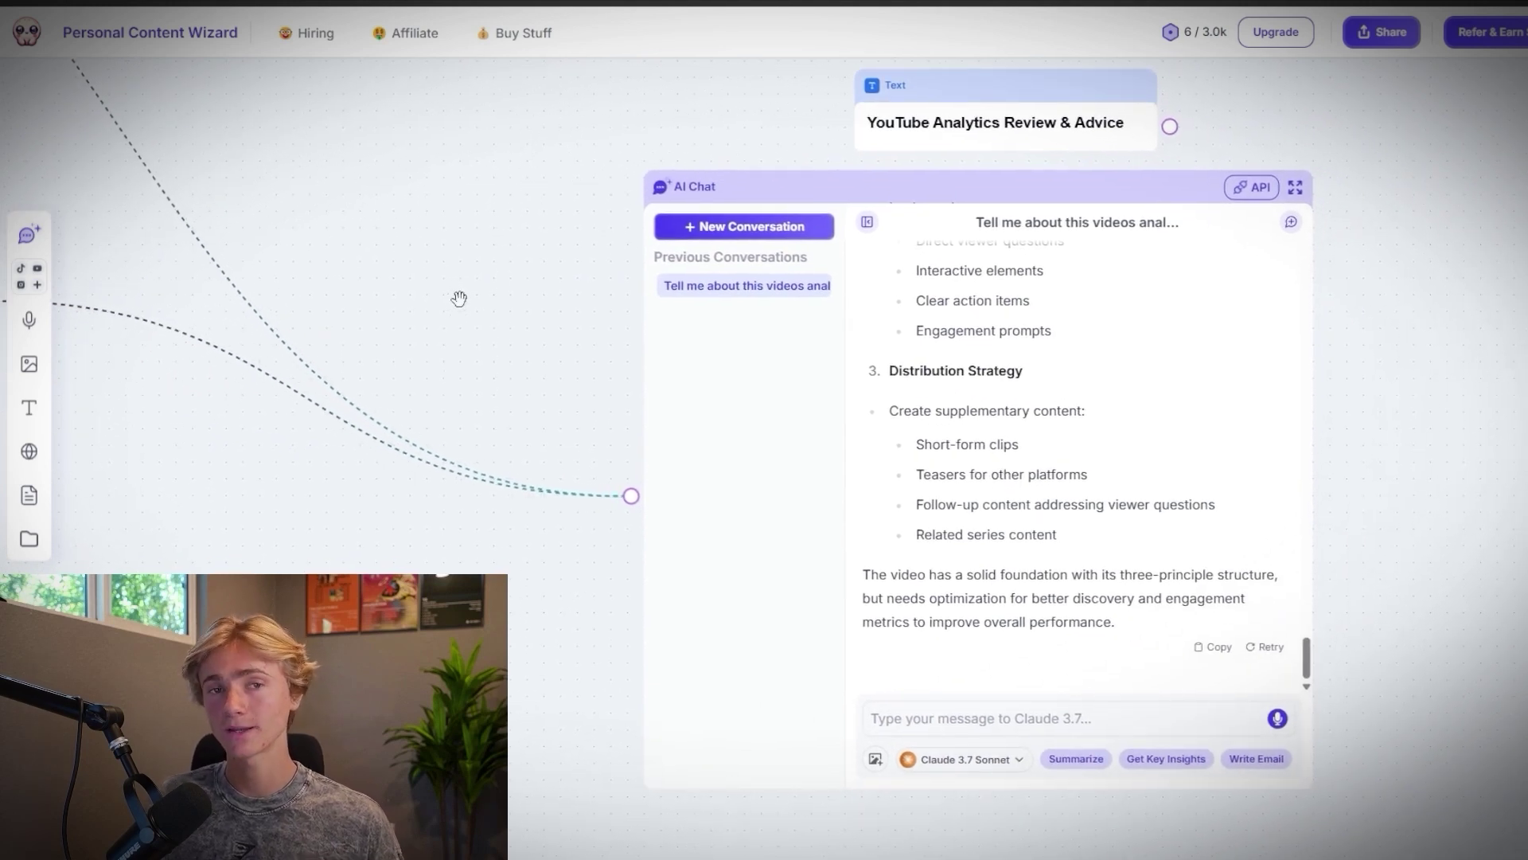